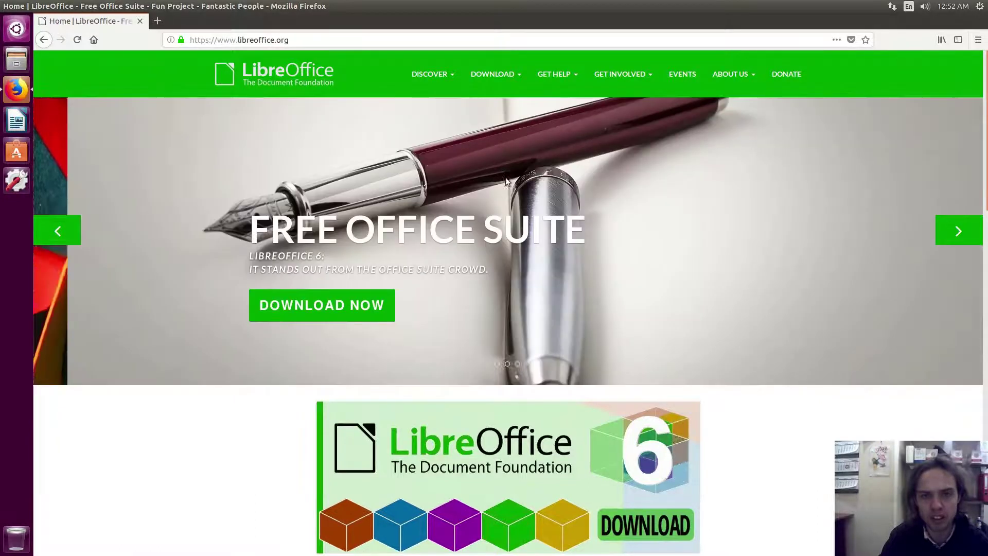
Pick Linux x86_64 (deb) on the Download LibreOffice page and start the 6.0.0 download.
mouse_move(495, 75)
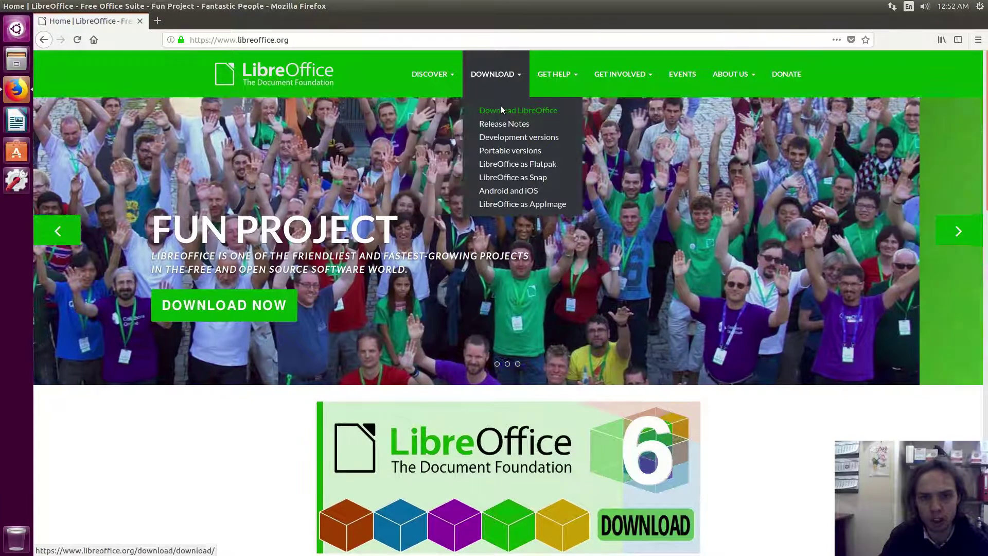
left_click(502, 109)
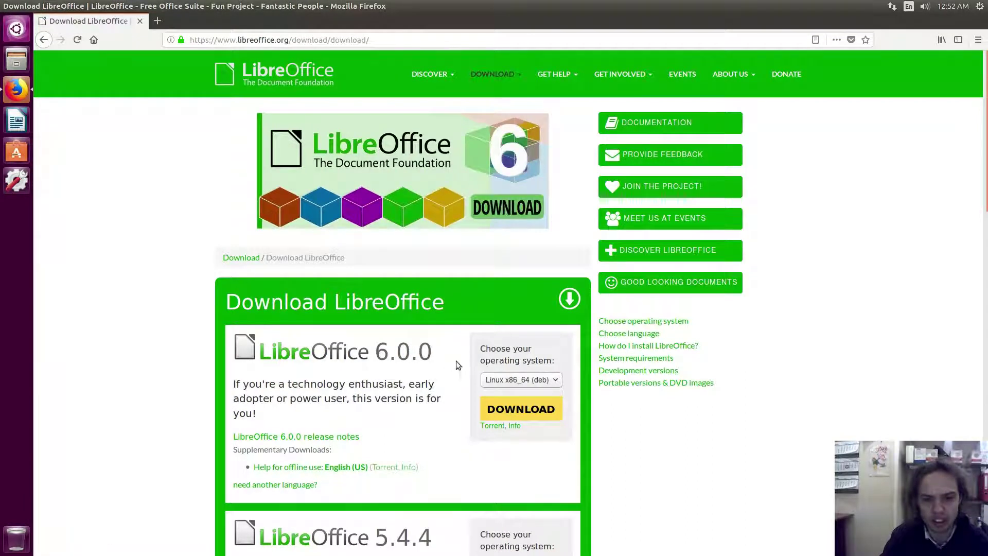
left_click(495, 382)
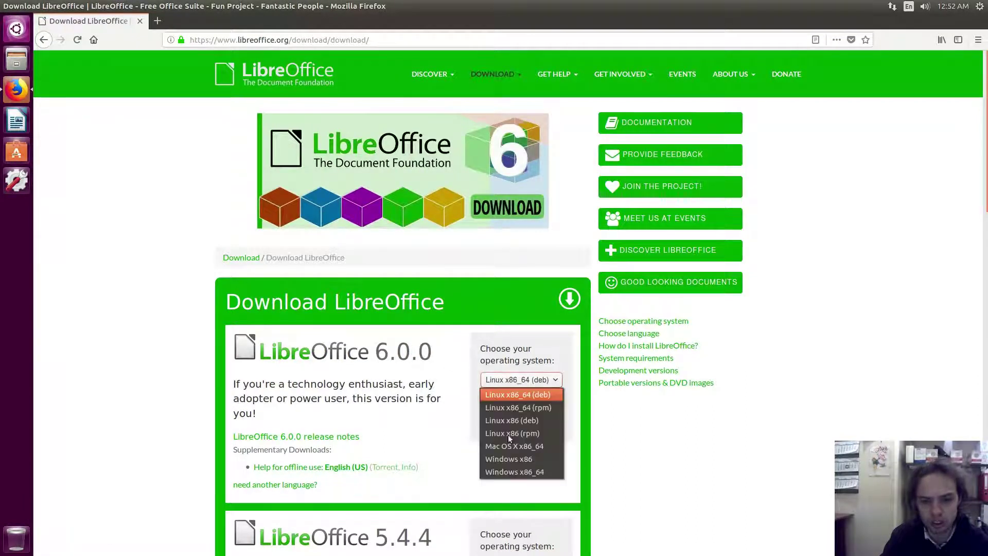
left_click(513, 394)
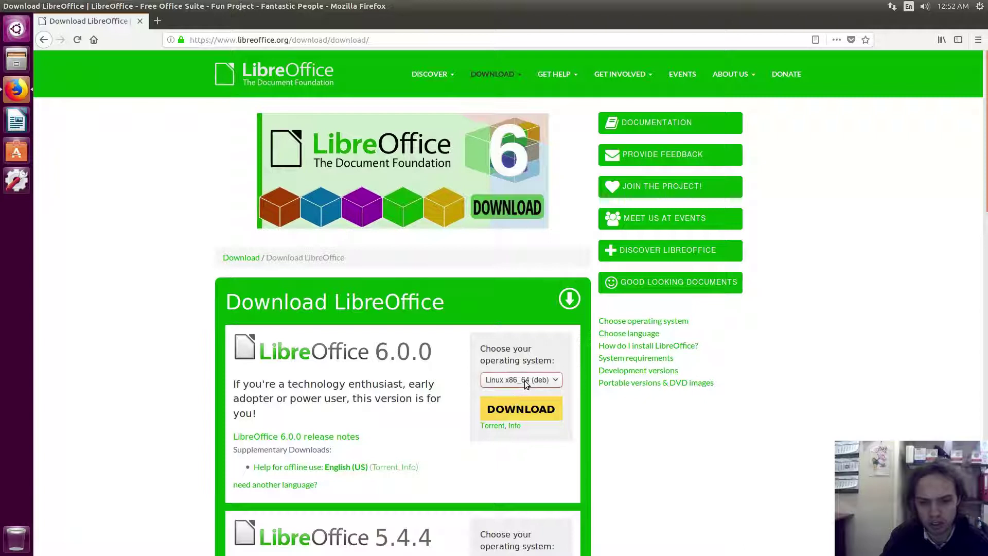
left_click(524, 381)
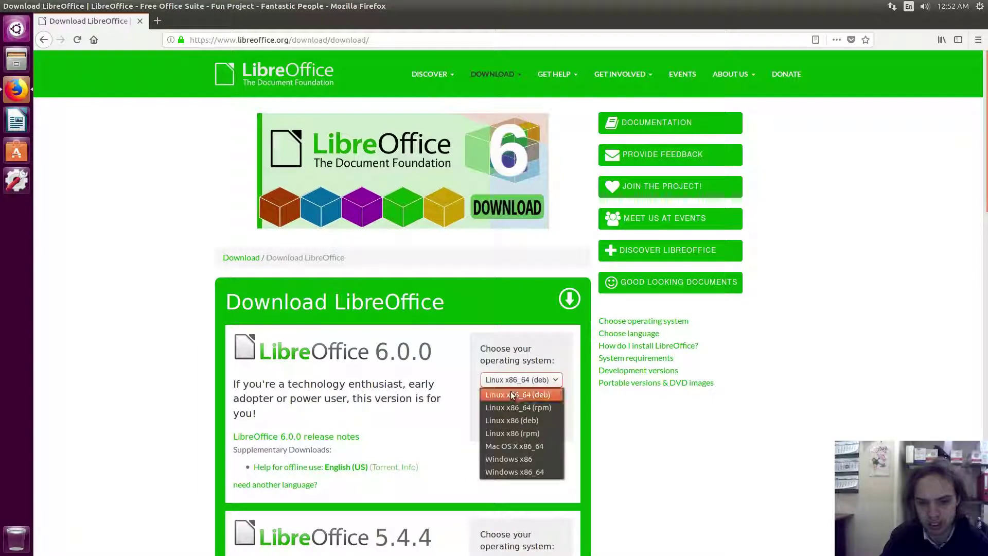
left_click(510, 393)
left_click(514, 410)
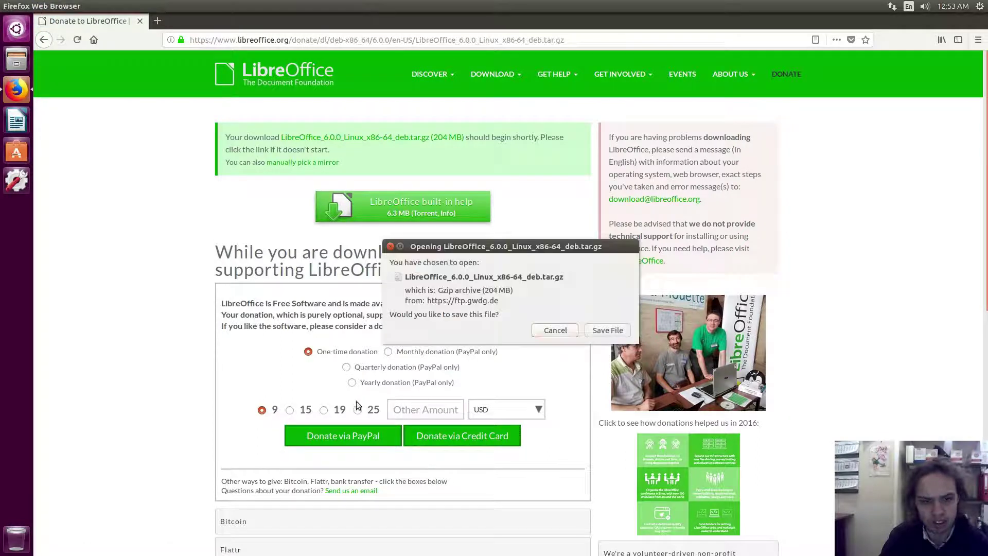
Save LibreOffice_6.0.0_Linux_x86-64_deb.tar.gz to disk and dismiss the download progress panel.
left_click(607, 330)
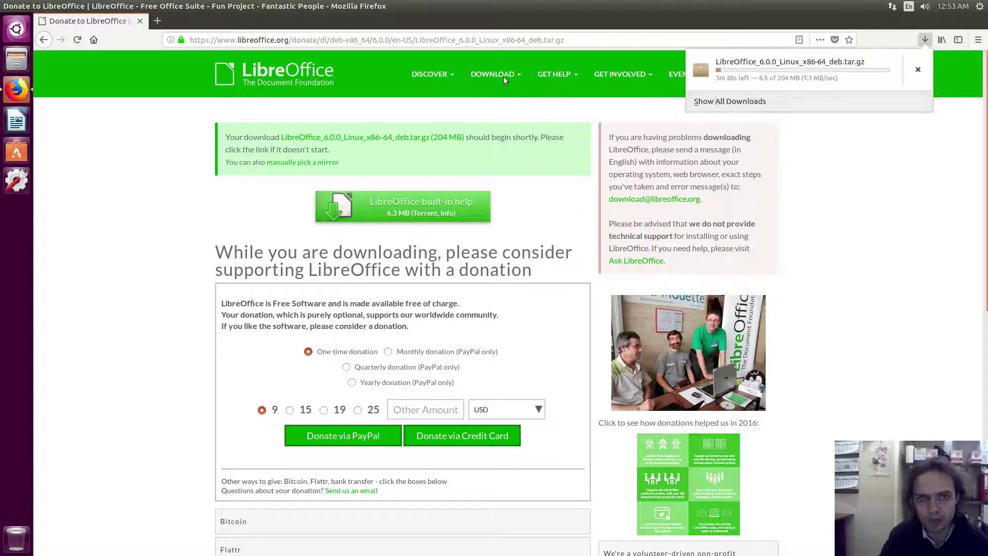
left_click(160, 21)
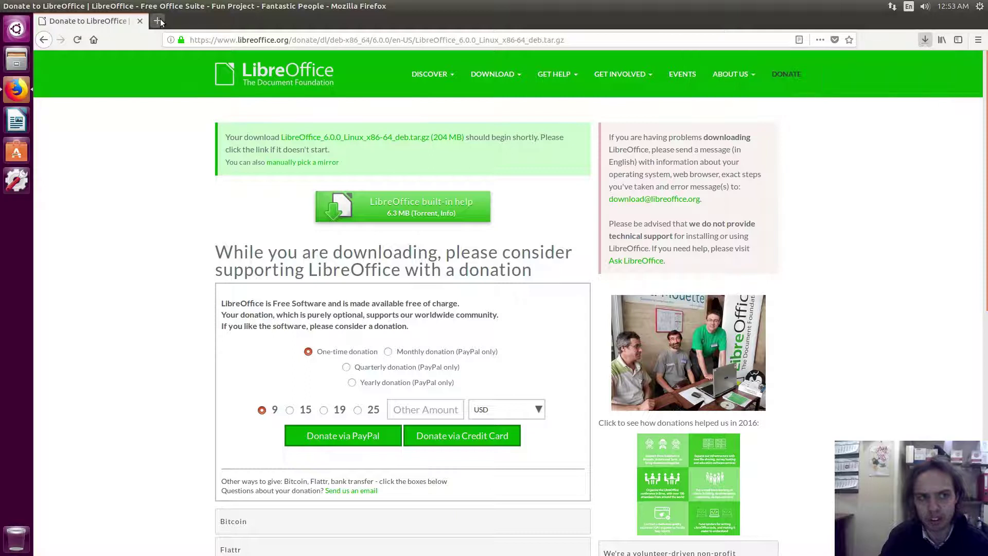
left_click(159, 21)
type("ppa ")
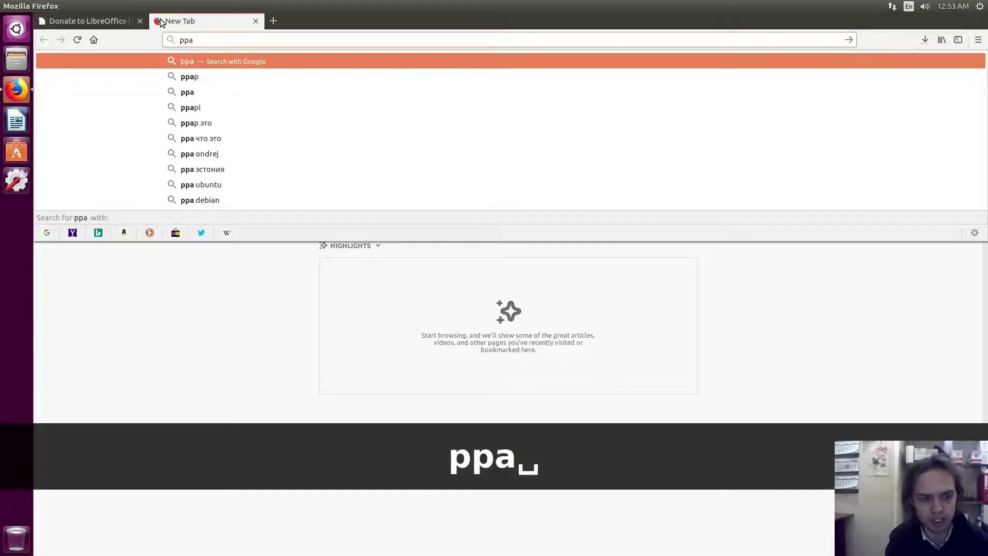
type("lib")
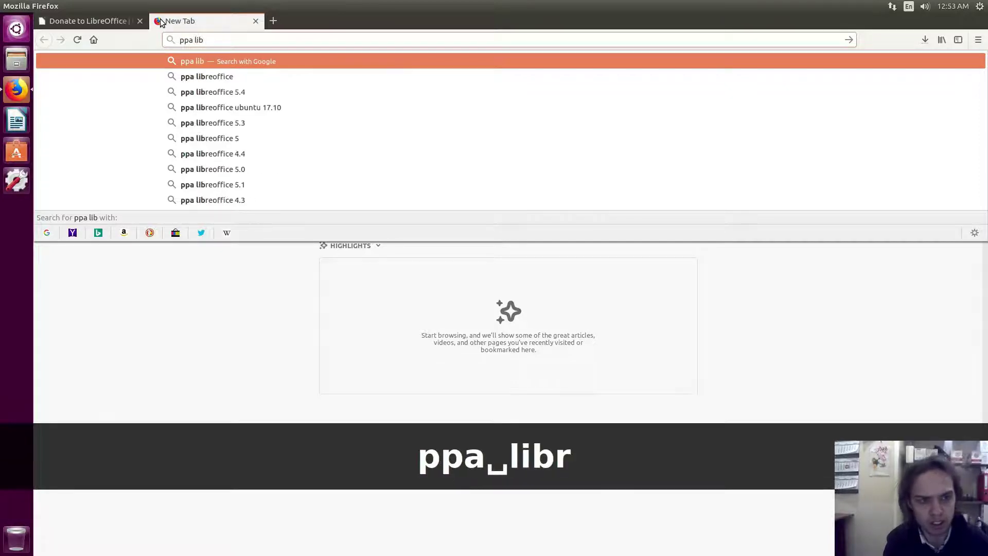
type("reoffice")
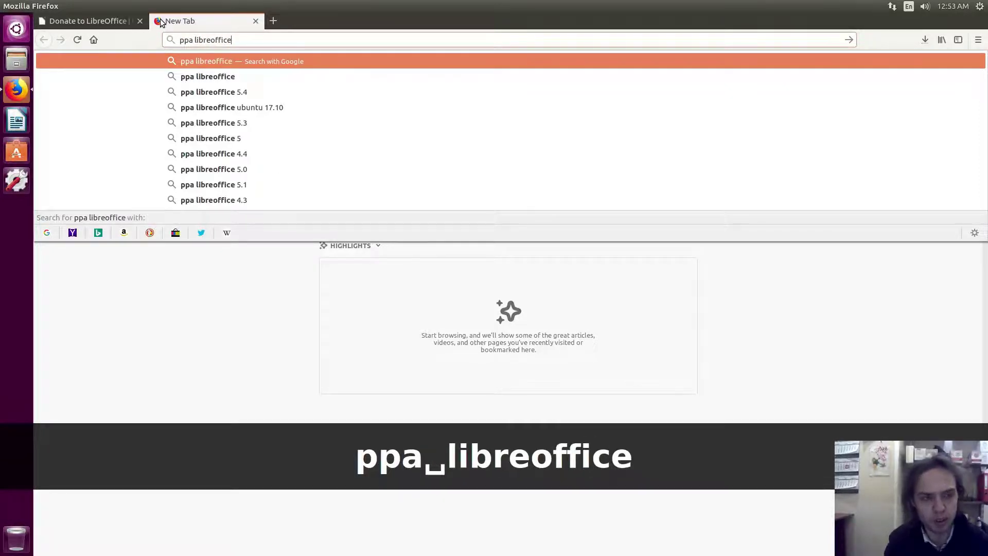
key("Return")
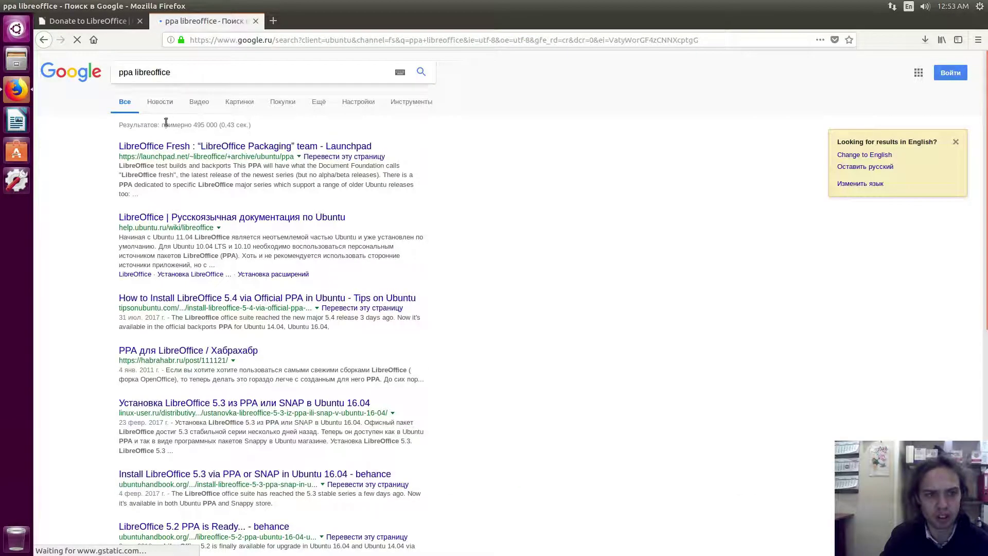
middle_click(172, 153)
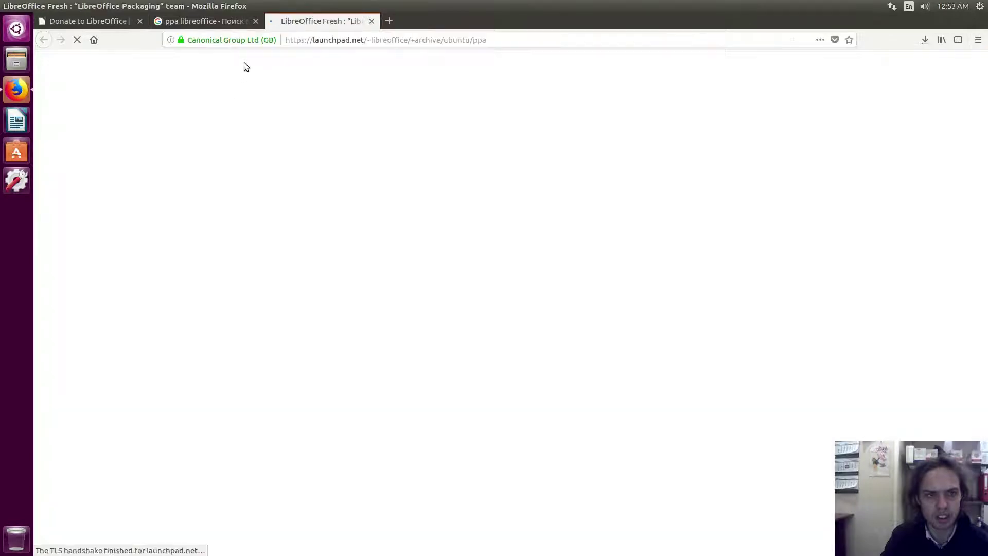
left_click(255, 21)
scroll(168, 244, "down", 5)
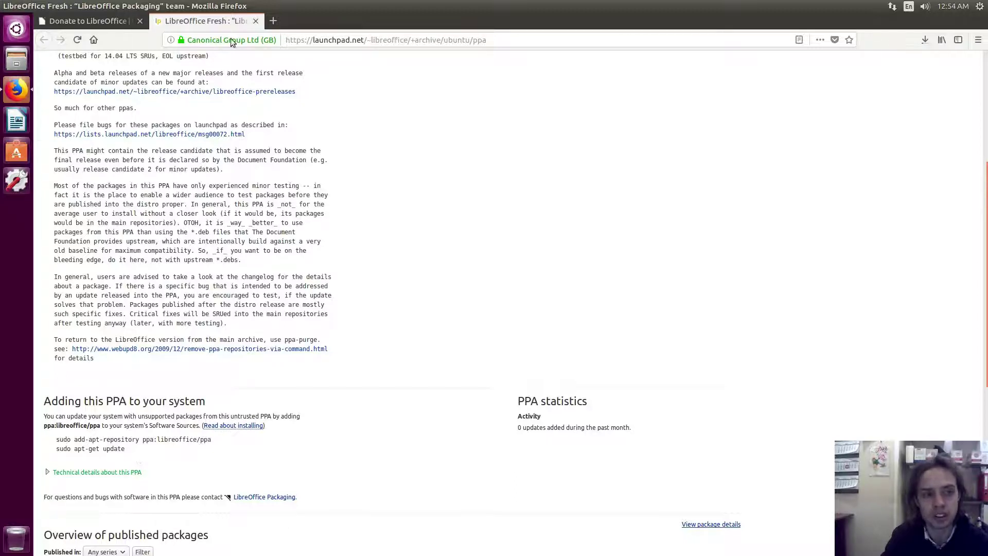
left_click(257, 22)
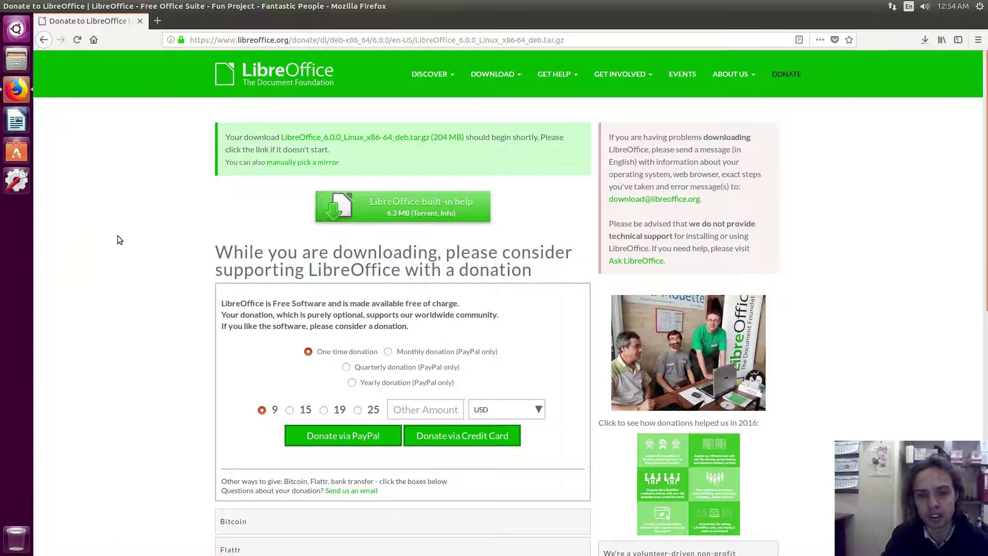
Watch the Downloads panel until the 204 MB deb archive finishes downloading.
left_click(924, 40)
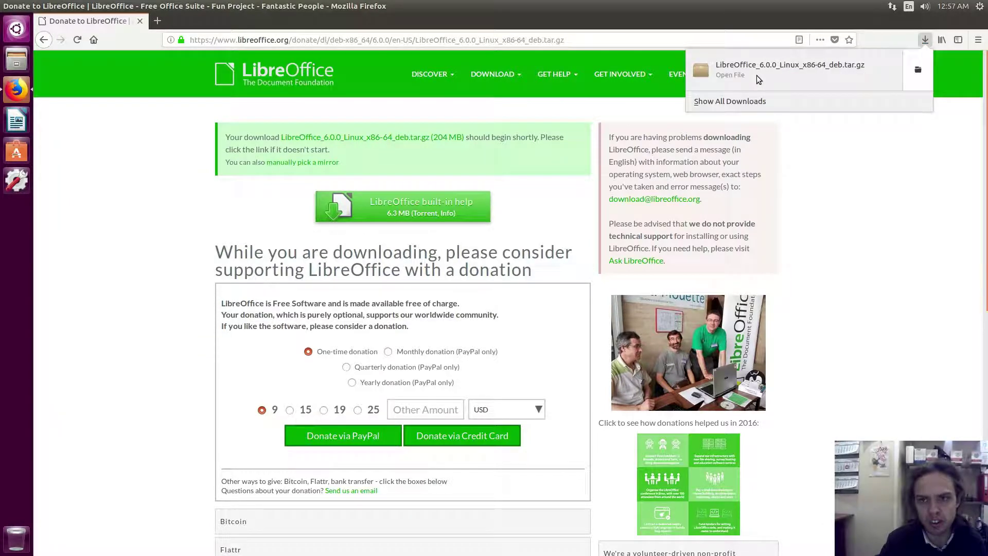
Open the Downloads folder and extract the LibreOffice tar.gz archive there.
left_click(918, 69)
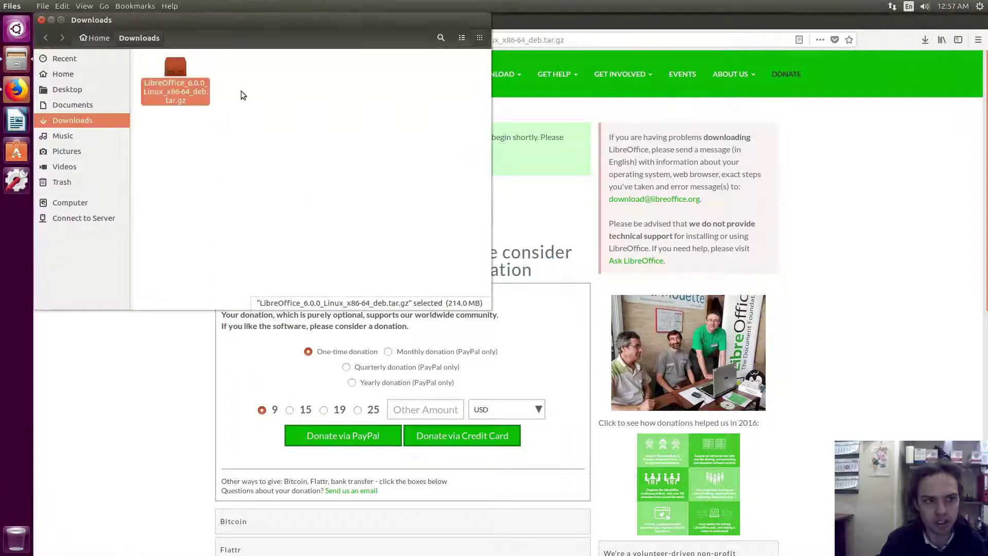
left_click(595, 23)
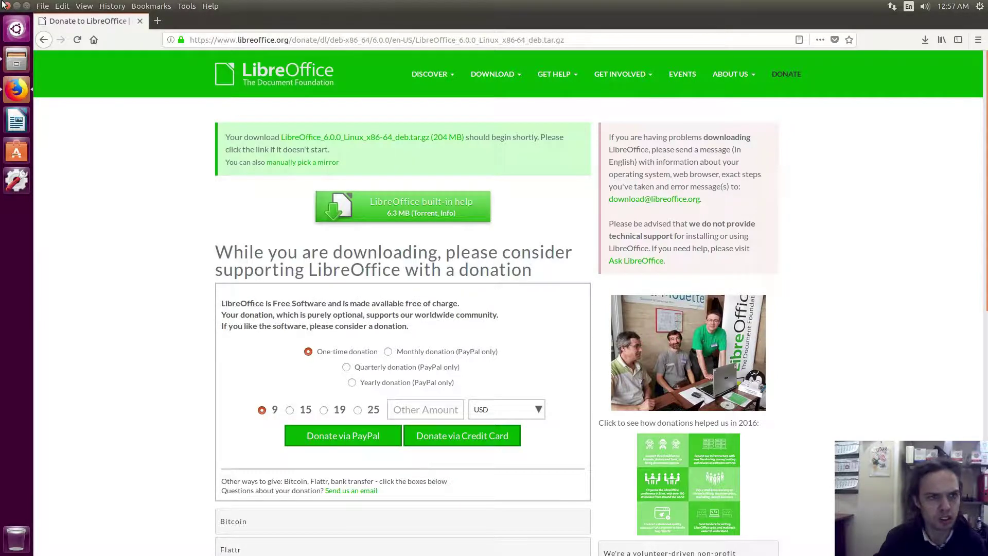
left_click(4, 5)
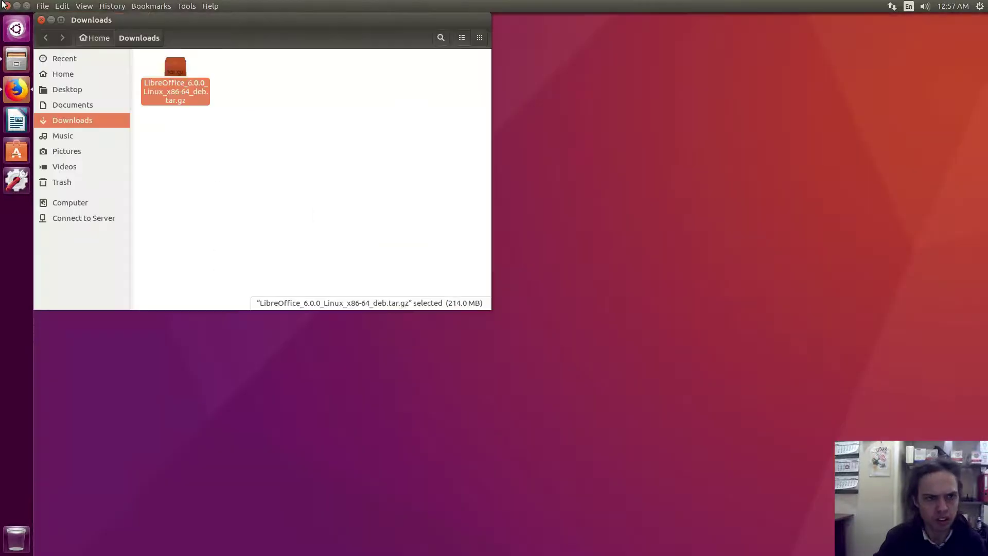
right_click(189, 86)
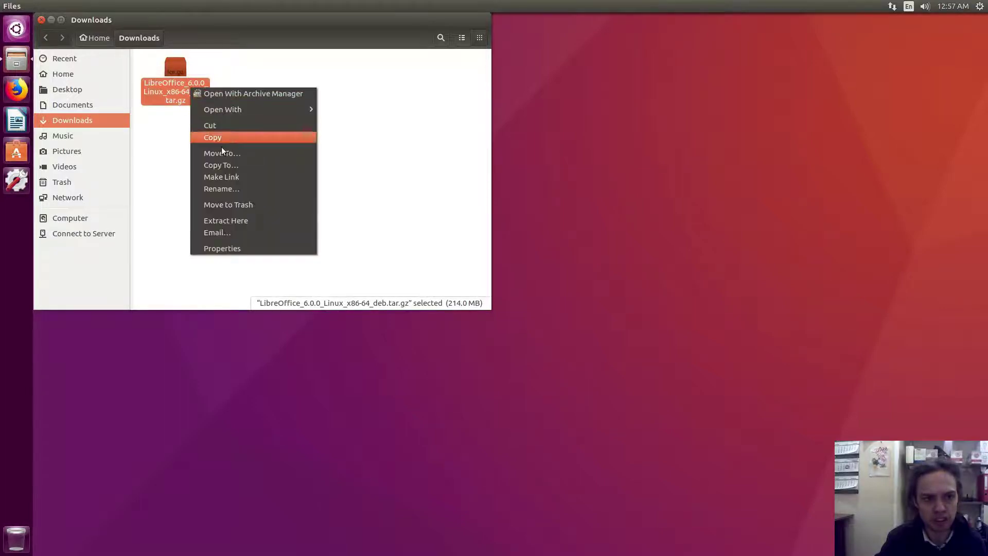
left_click(229, 219)
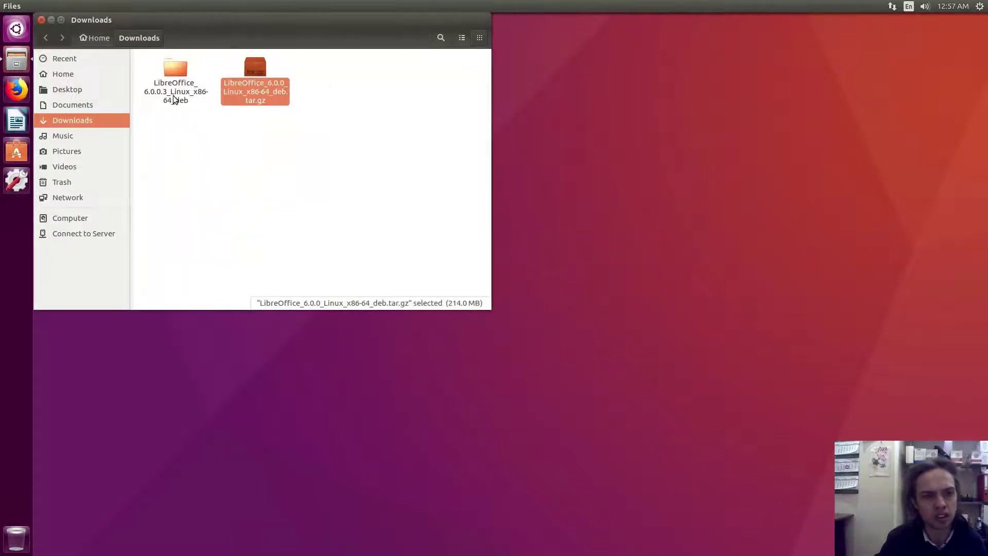
left_click(199, 154)
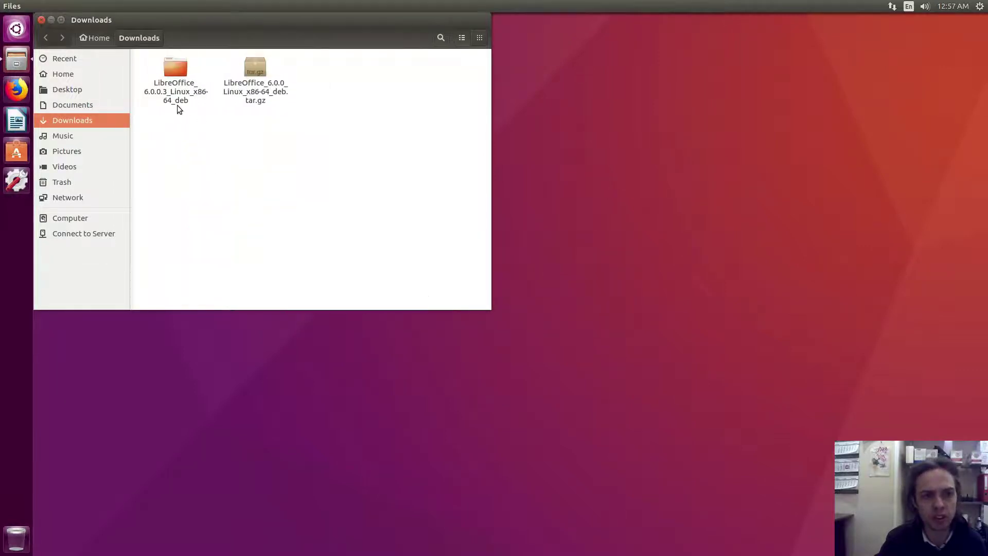
Open LibreOffice_6.0.0.3_Linux_x86-64_deb > DEBS and scroll through the .deb packages.
double_click(171, 93)
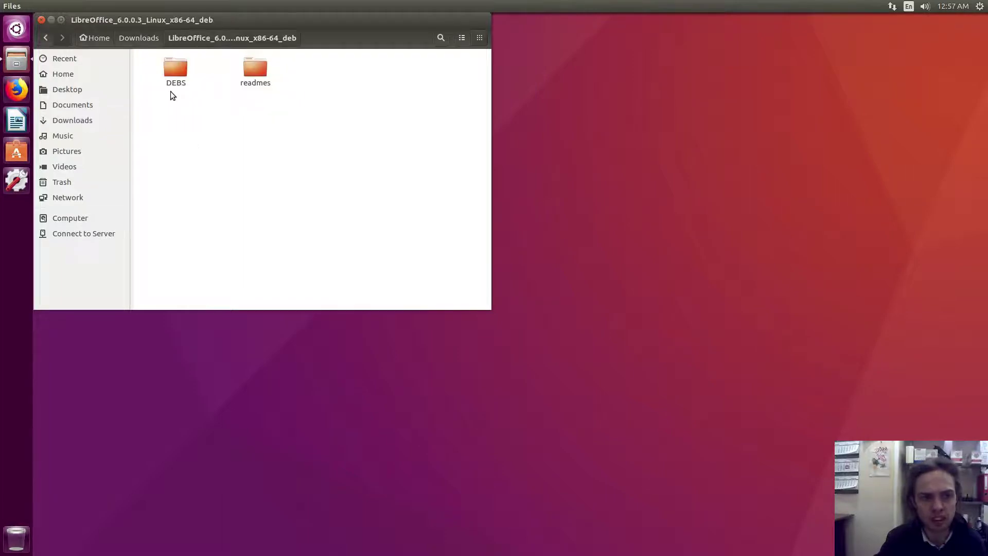
double_click(174, 75)
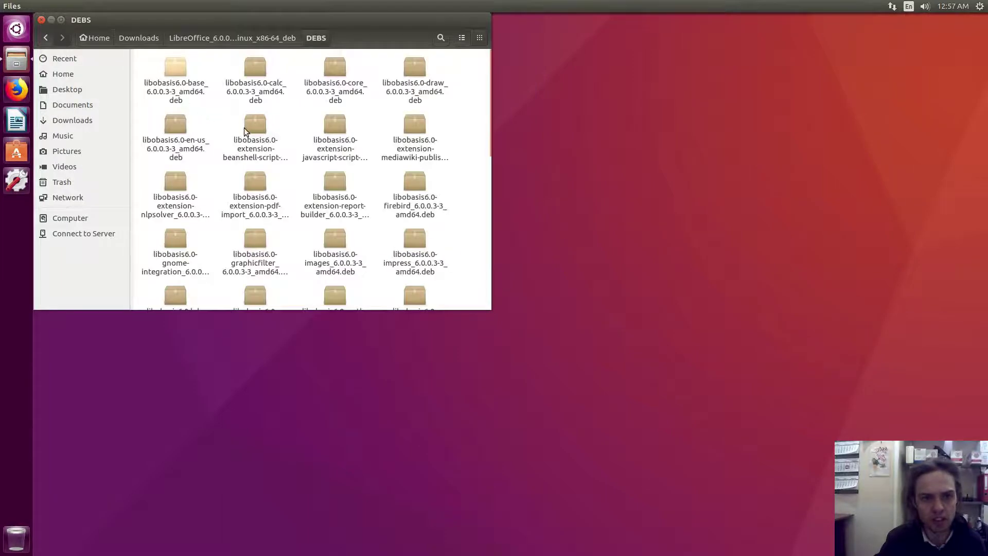
scroll(249, 78, "down", 3)
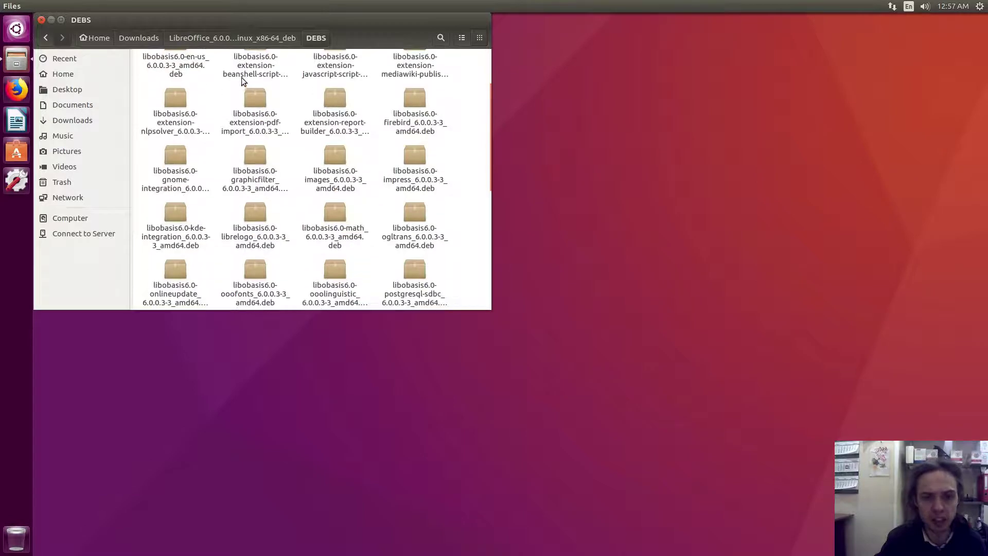
scroll(242, 79, "down", 7)
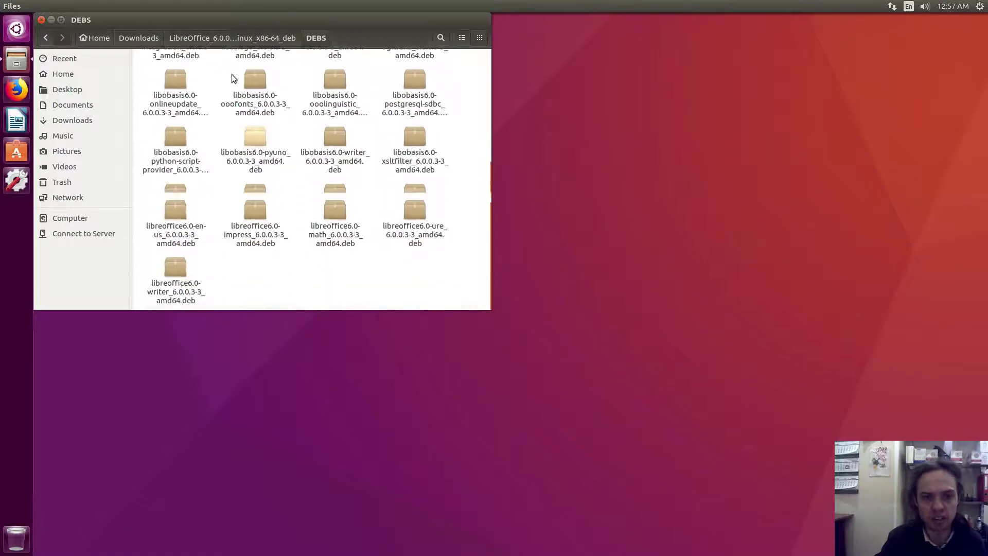
scroll(231, 78, "up", 10)
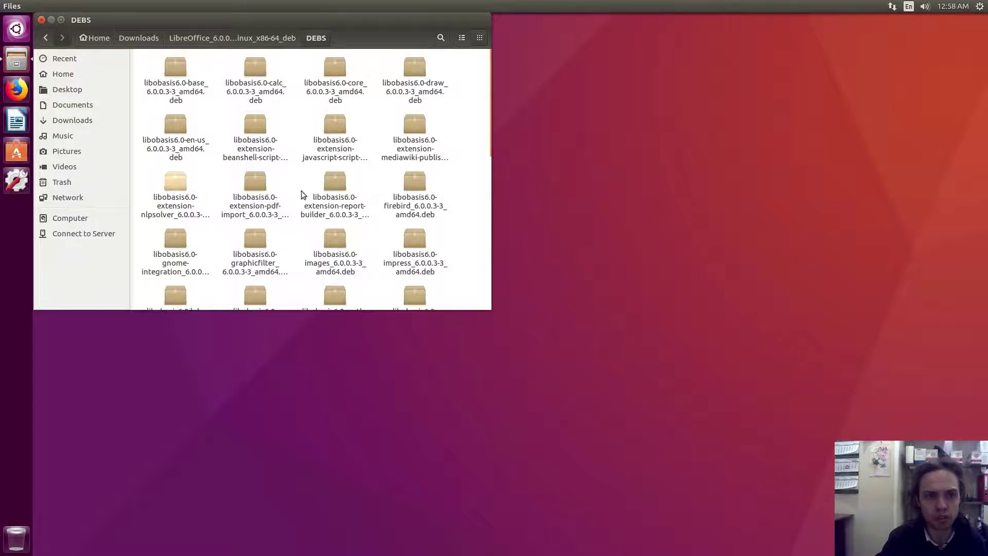
Open a terminal in DEBS and run sudo dpkg -i *.deb, entering the account password.
right_click(467, 72)
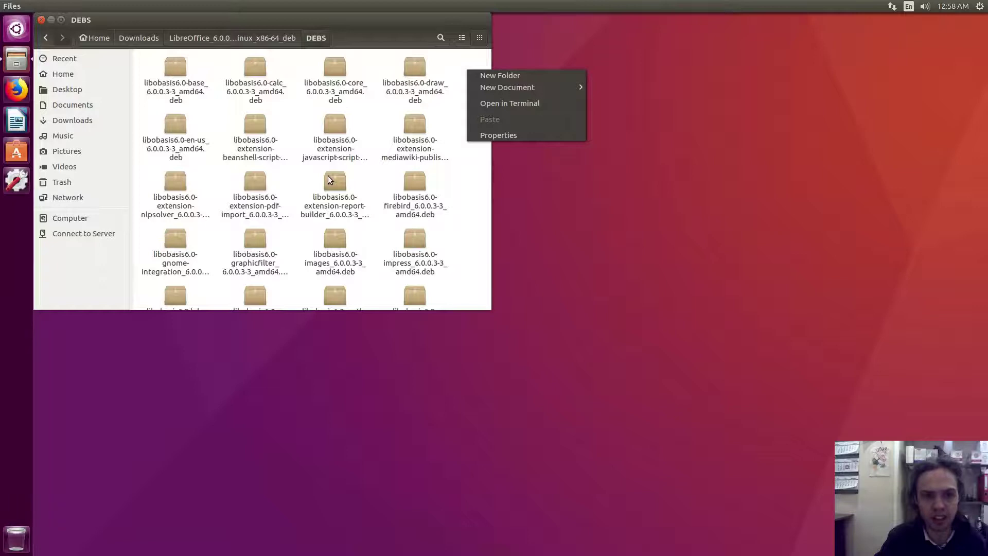
left_click(508, 104)
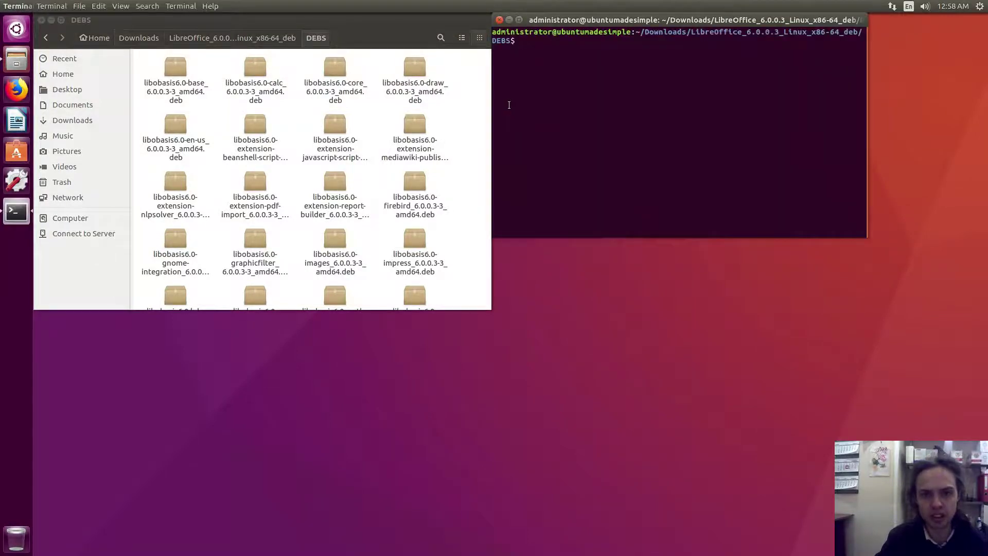
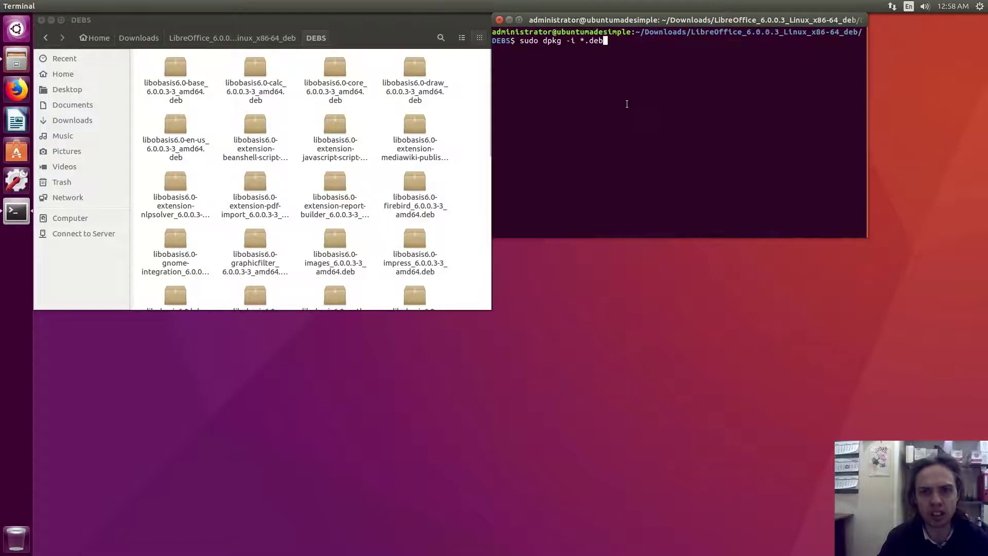
key("Return")
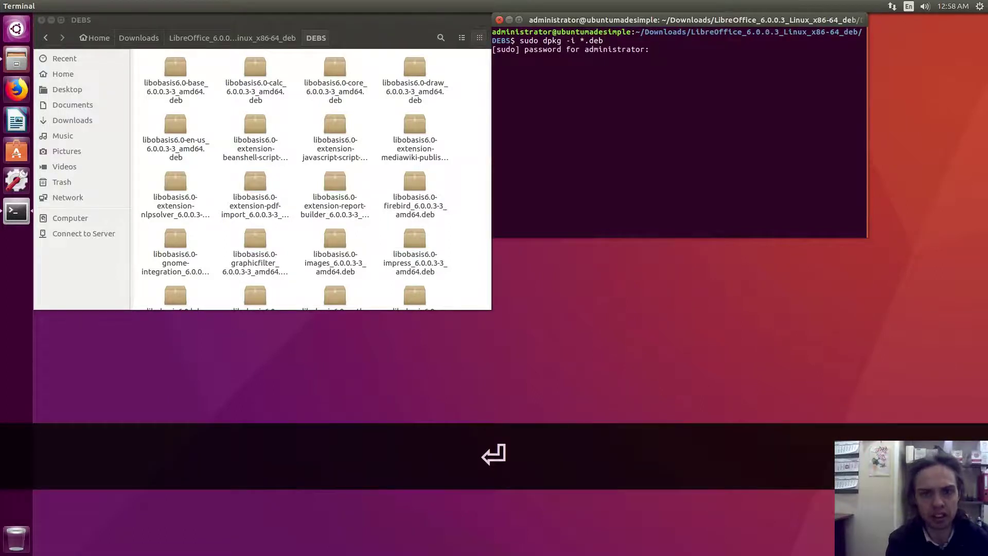
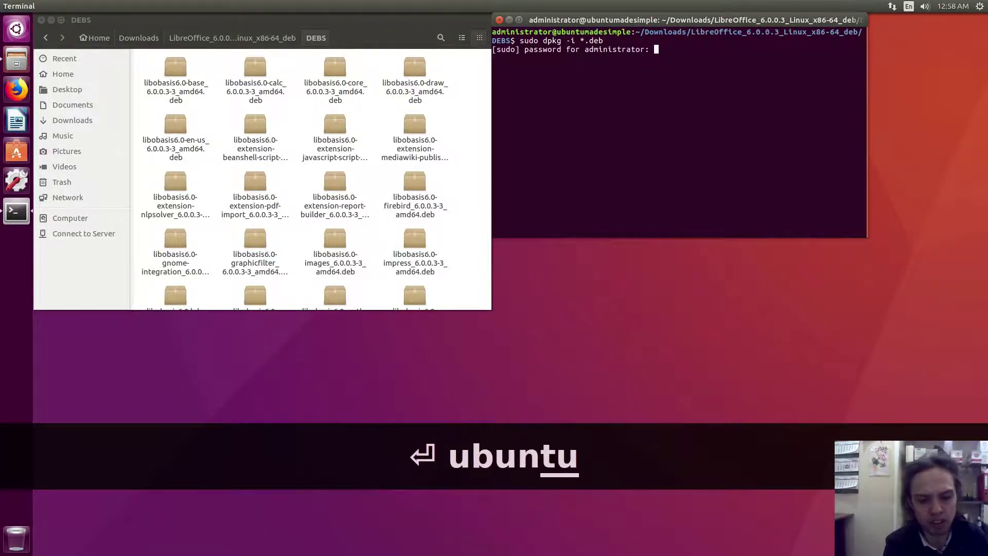
key("Return")
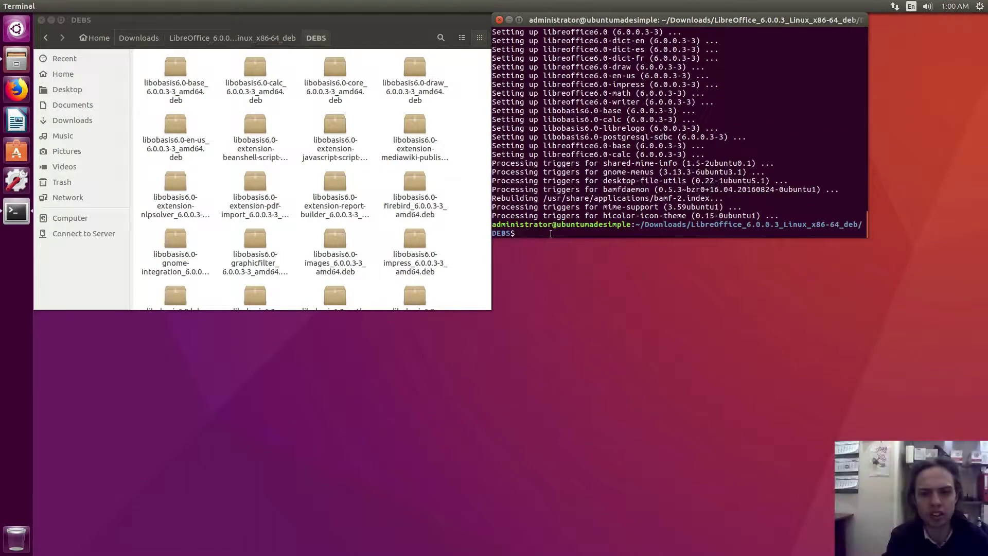
Close the terminal and the Files window after installation.
left_click(498, 20)
left_click(148, 38)
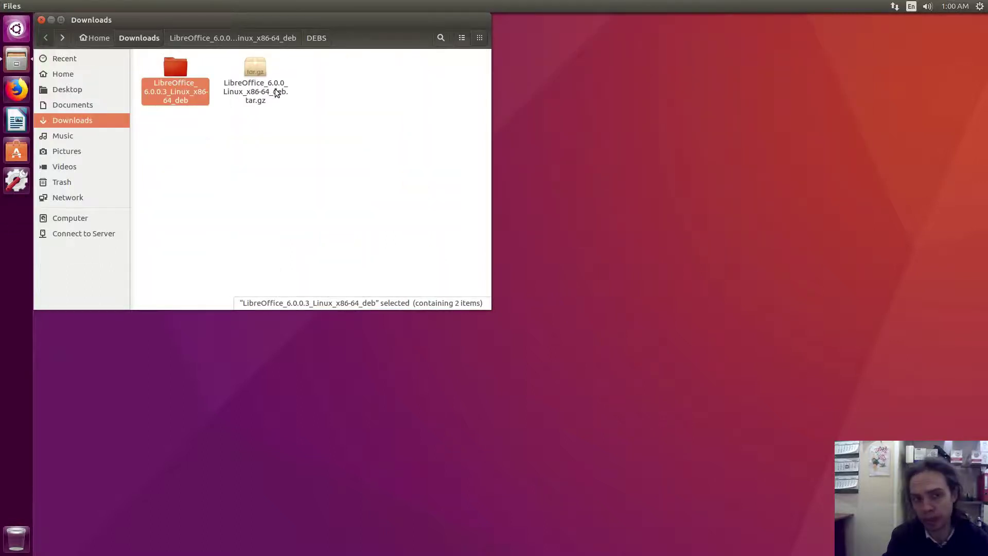
left_click(41, 20)
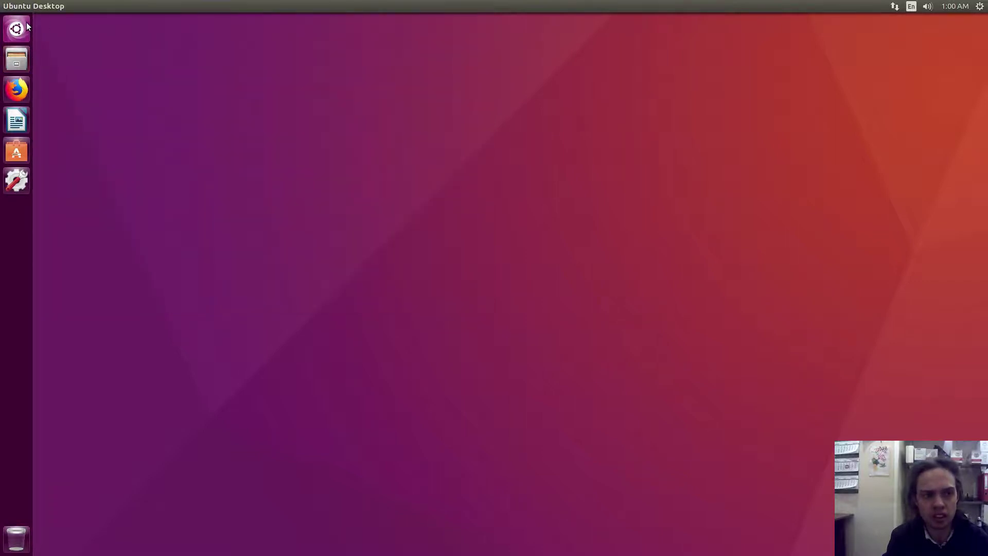
Search the Dash applications for 'li' and launch LibreOffice 6.0 Writer.
left_click(28, 28)
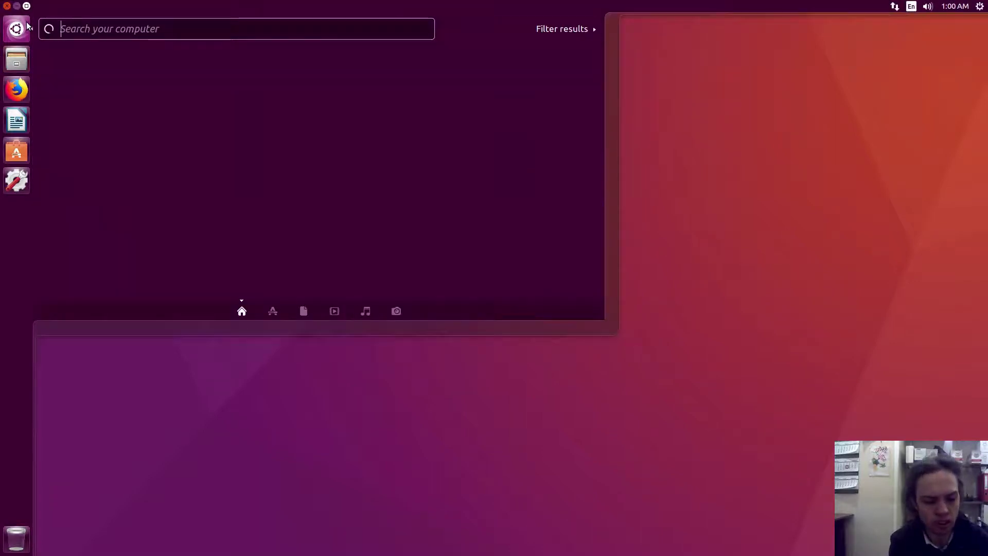
type("l")
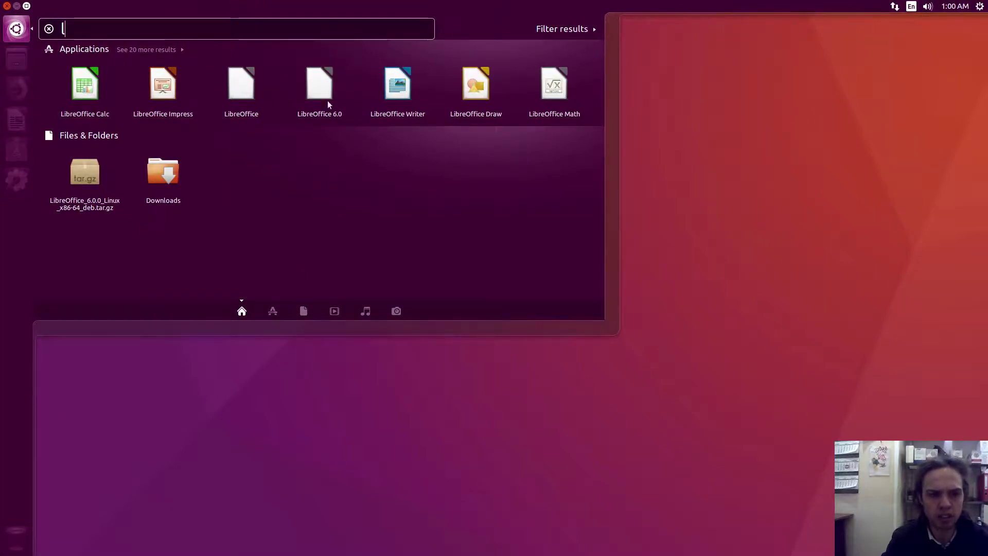
left_click(272, 310)
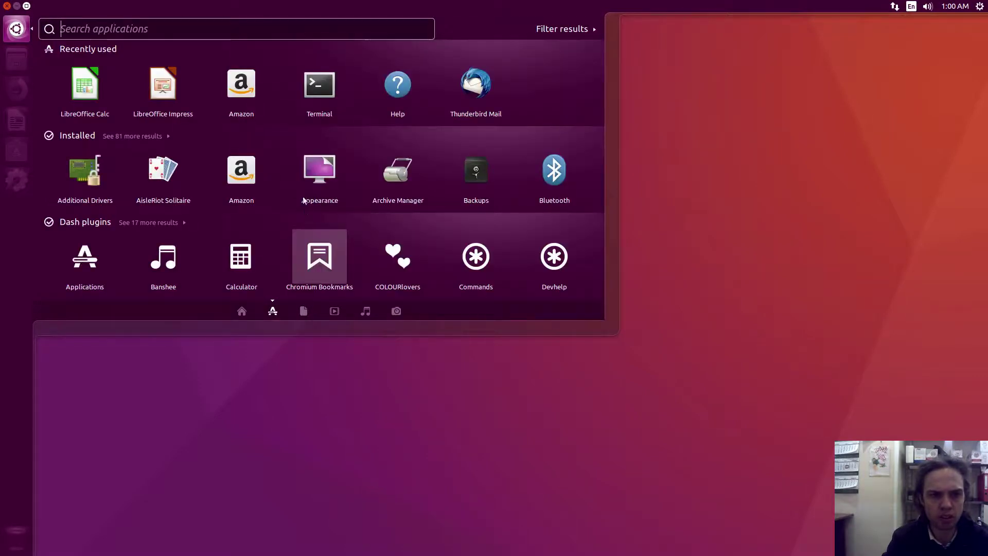
type("l")
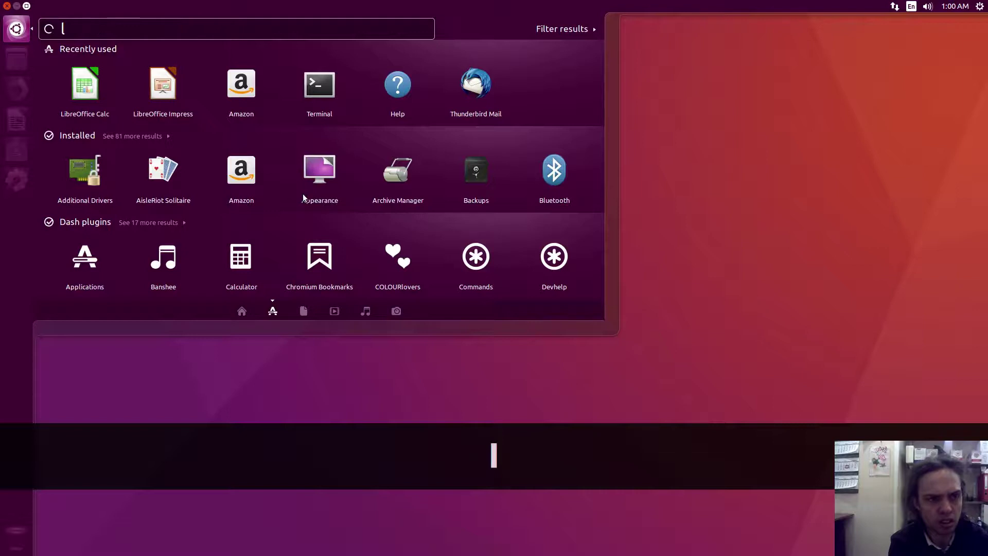
type("i")
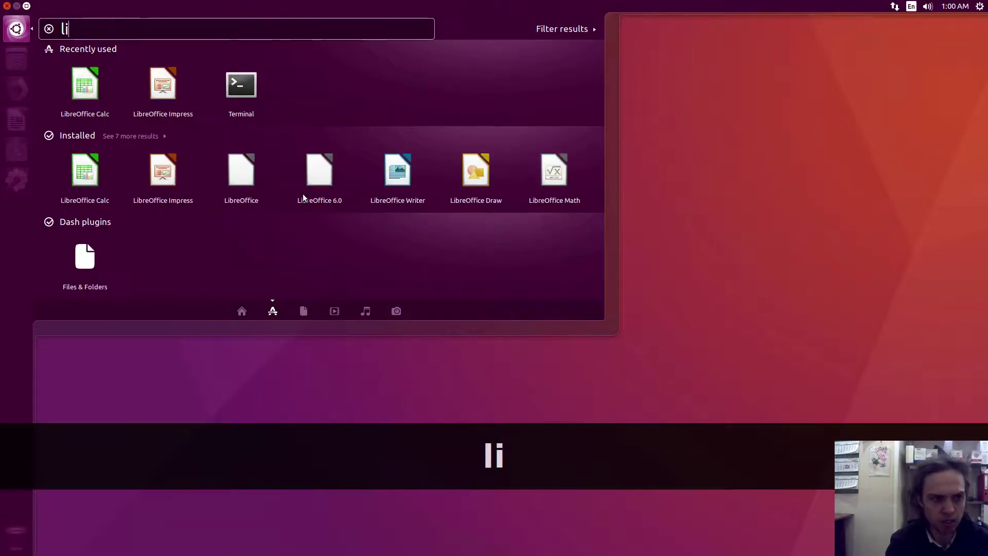
left_click(149, 137)
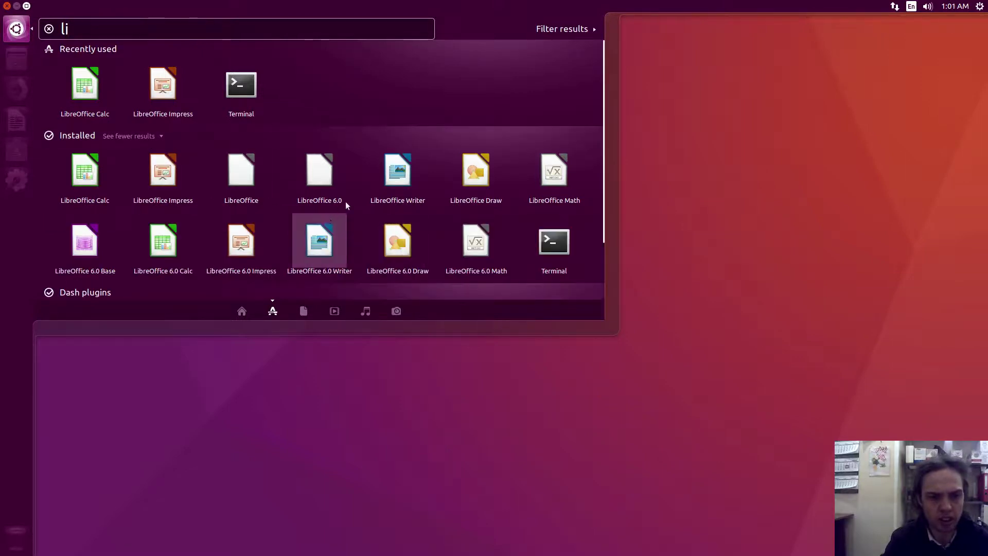
left_click(320, 242)
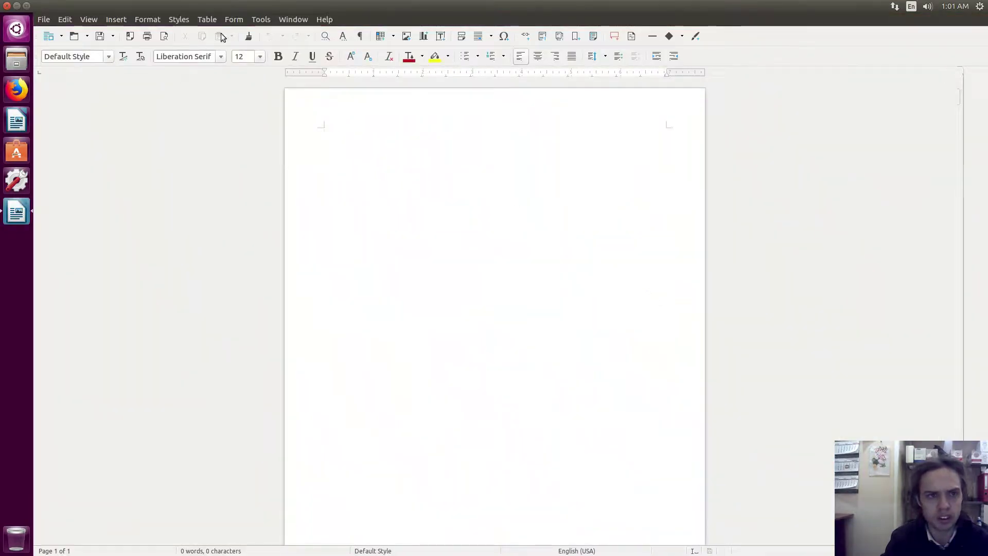
Choose Elementary as the icon style on the Options View page and confirm with OK.
left_click(267, 21)
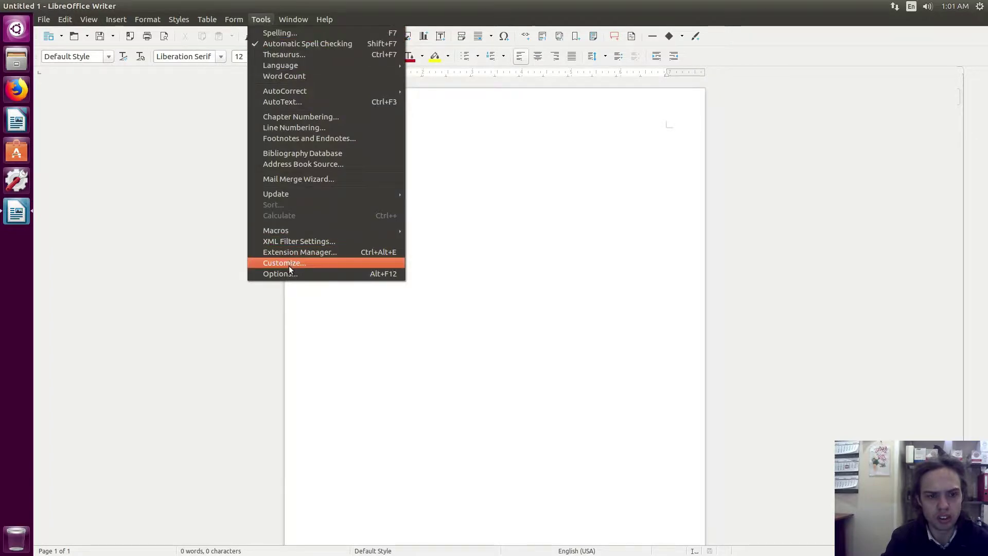
left_click(290, 271)
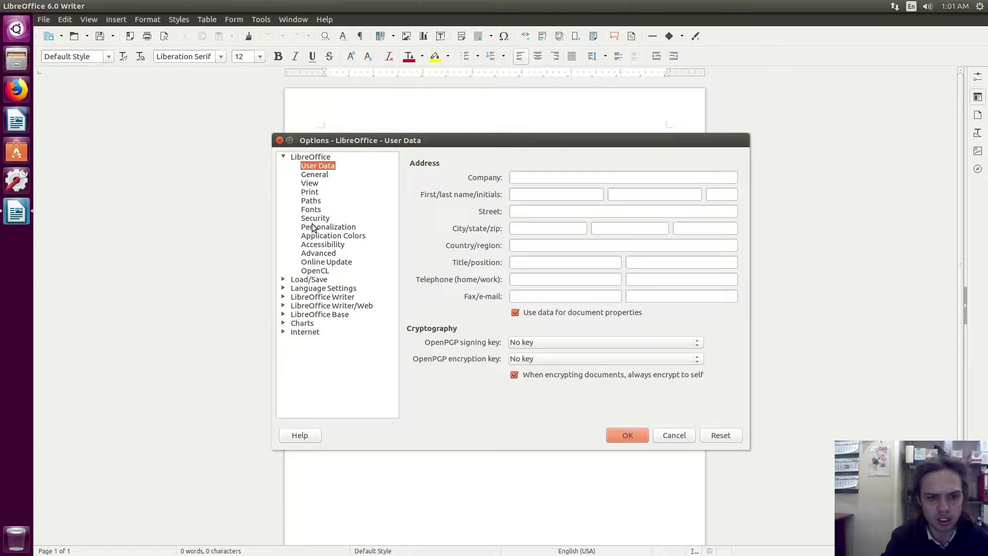
left_click(310, 184)
left_click(431, 271)
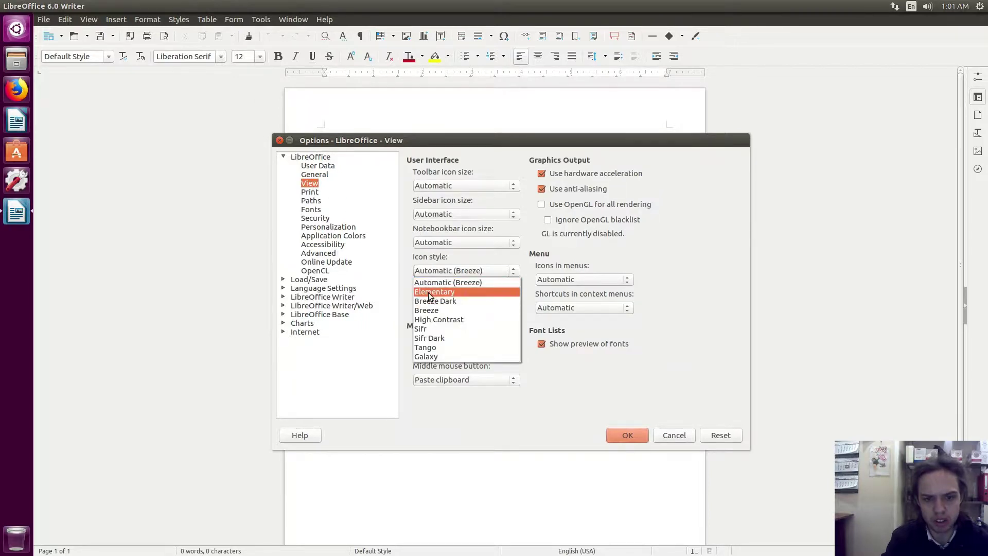
left_click(428, 291)
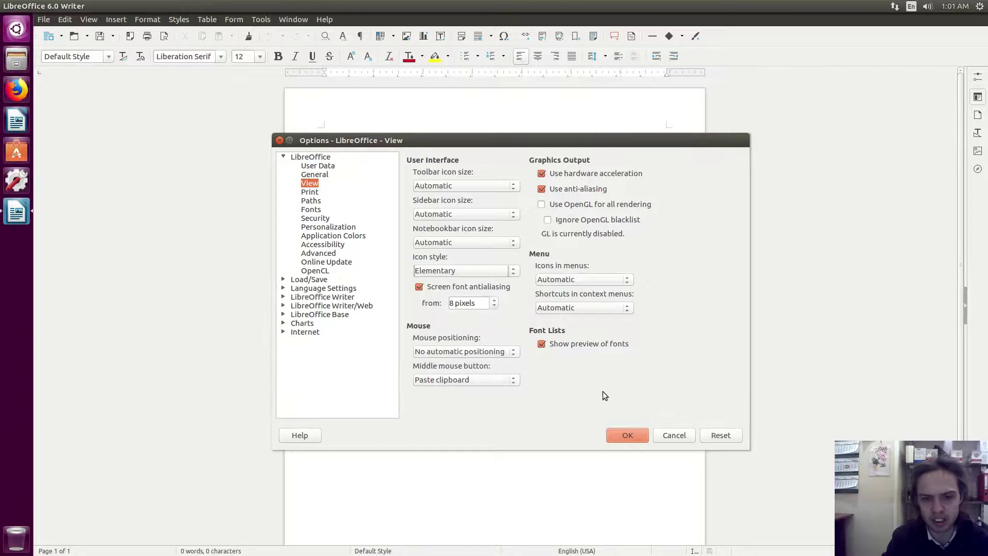
left_click(613, 429)
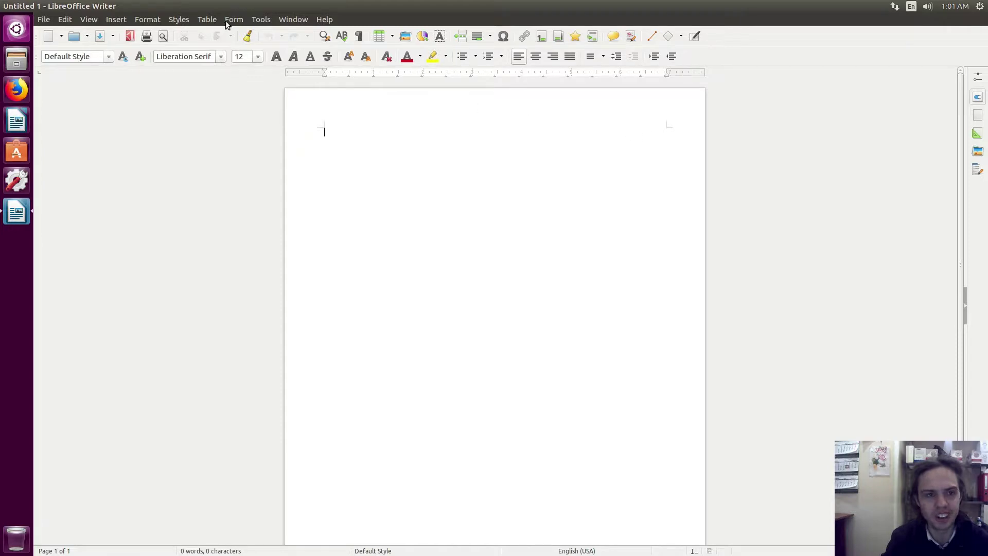
Tick Enable experimental features under Options > Advanced, then restart LibreOffice now.
left_click(261, 20)
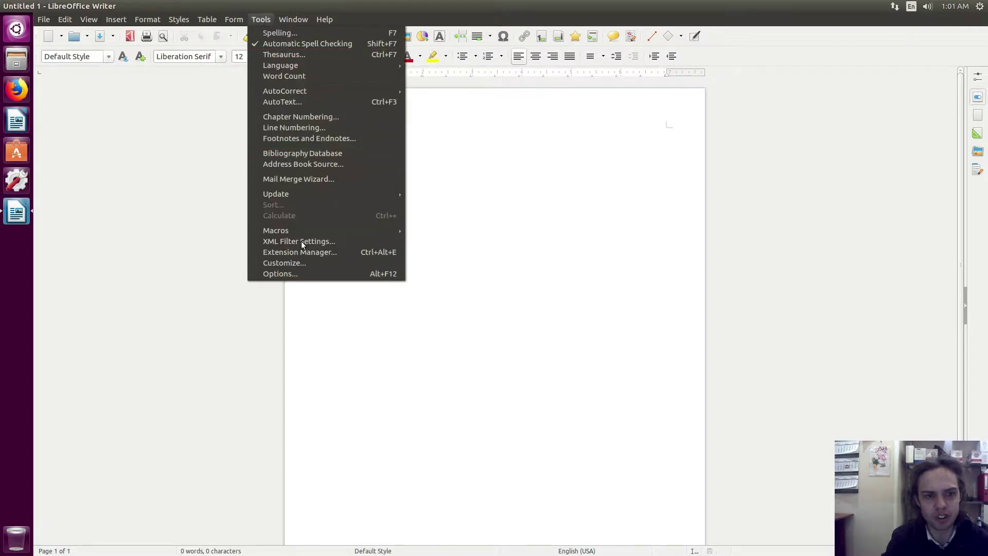
left_click(295, 272)
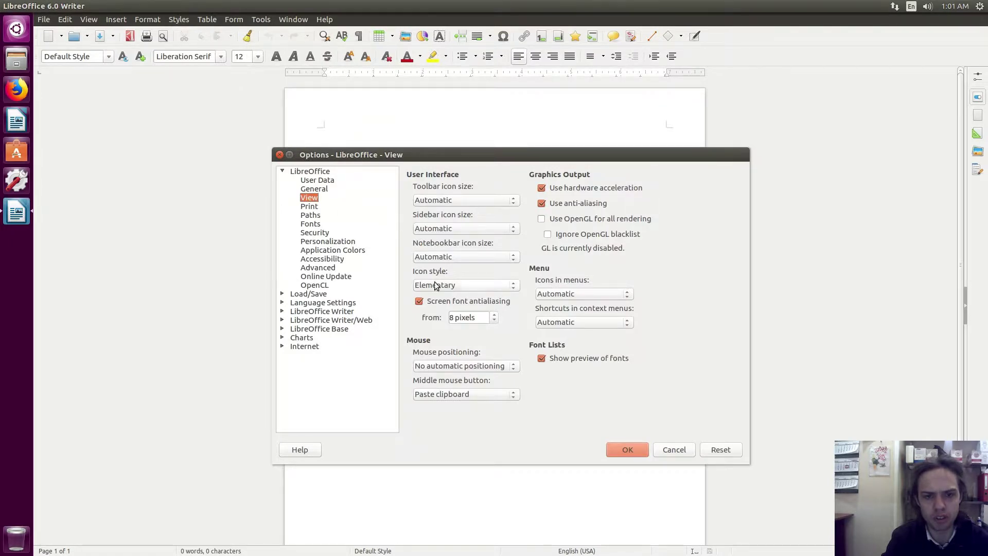
left_click(320, 268)
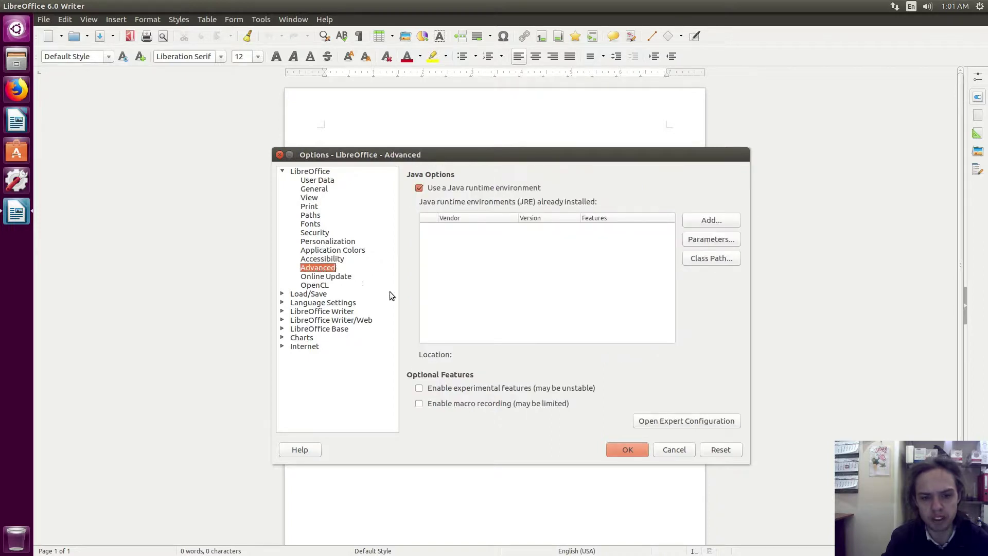
left_click(418, 389)
left_click(617, 449)
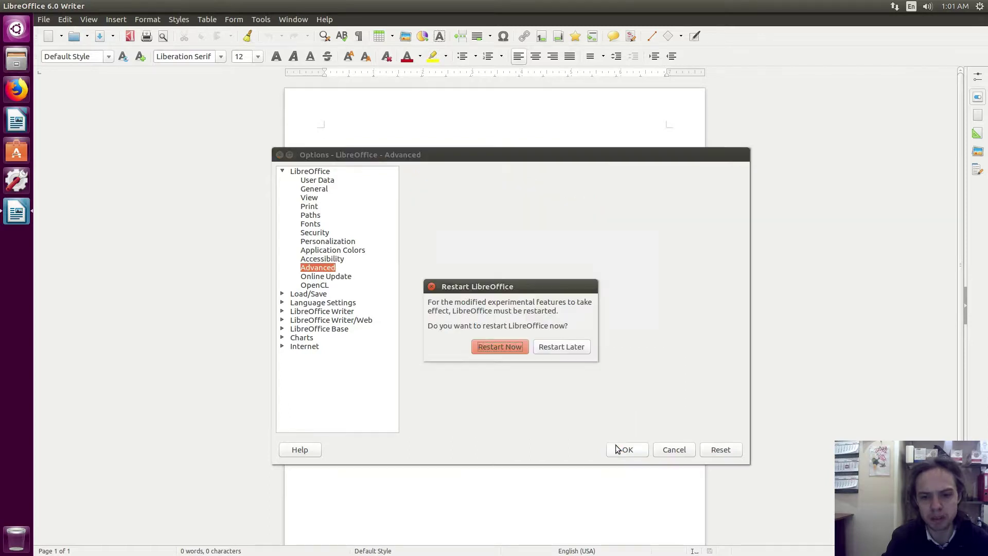
left_click(505, 348)
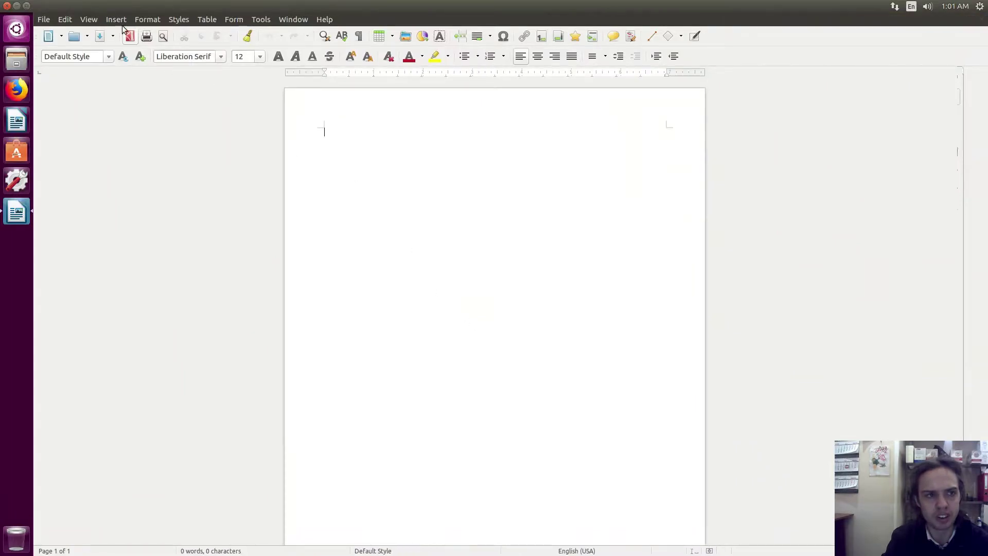
Switch the toolbar layout to Notebookbar via View > Toolbar Layout.
left_click(92, 19)
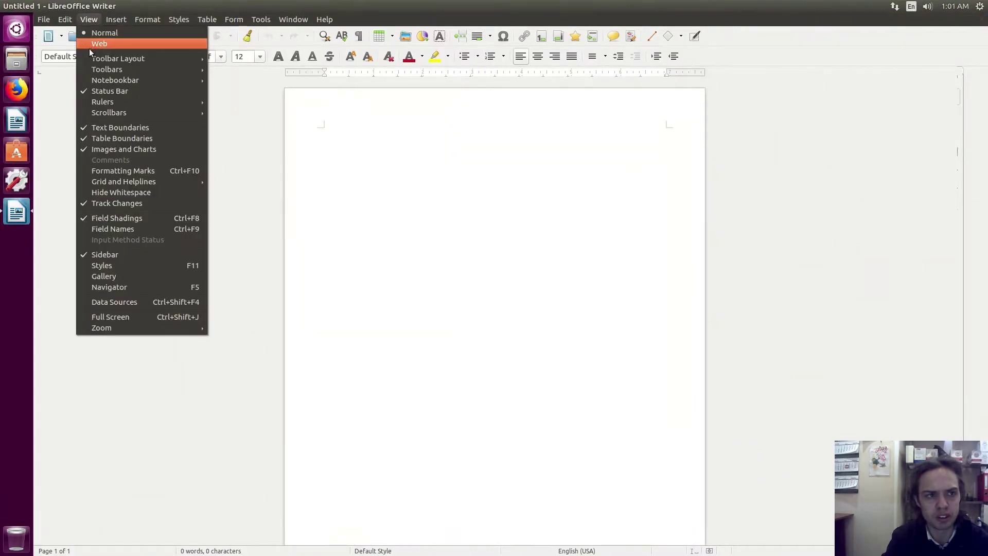
mouse_move(88, 57)
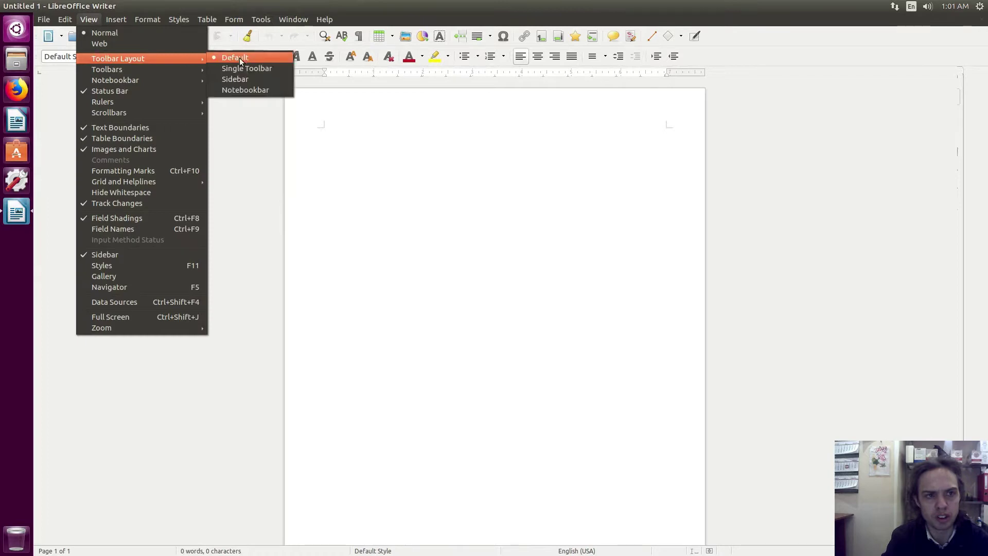
left_click(244, 90)
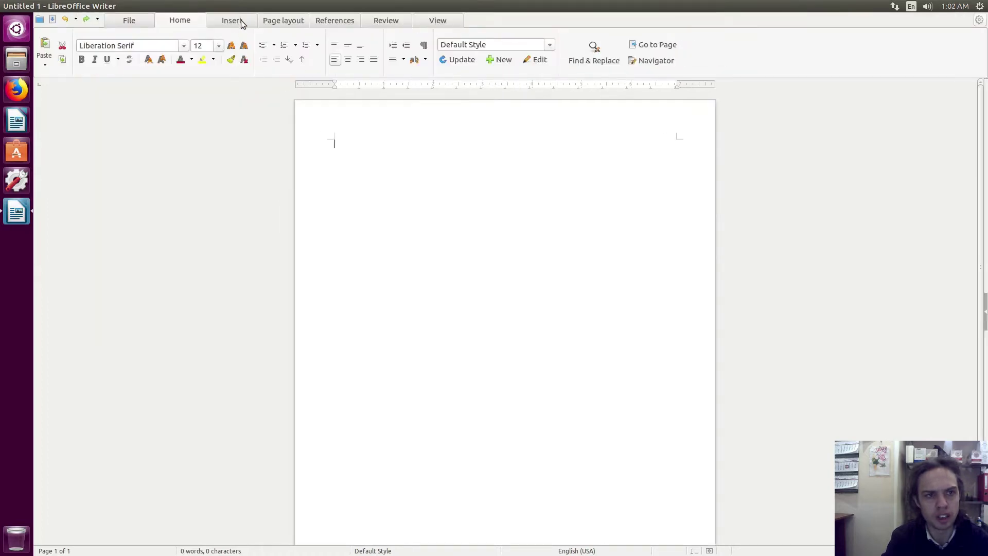
Browse the Notebookbar's Insert, Page Layout, References, Review, View, Home and File tabs.
left_click(246, 20)
left_click(300, 20)
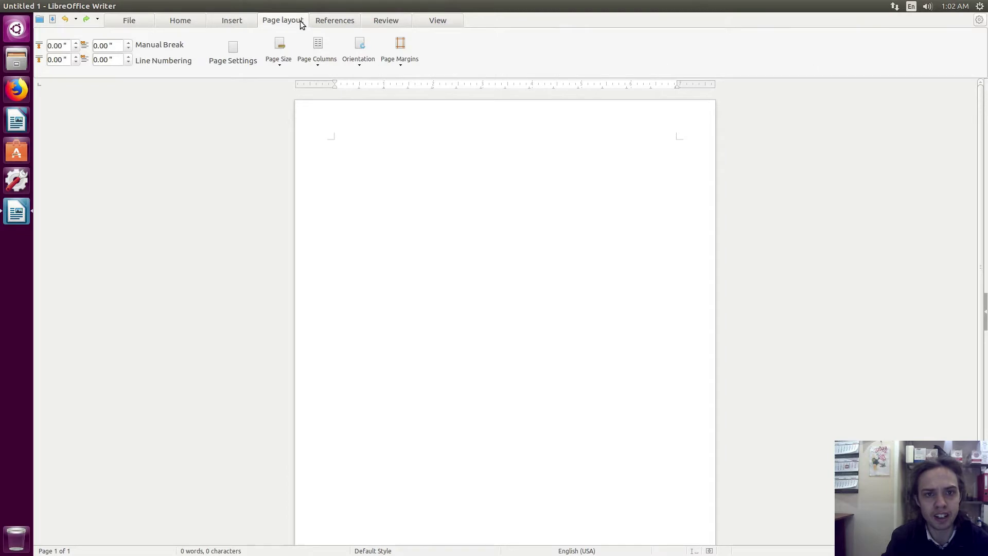
left_click(332, 19)
left_click(381, 19)
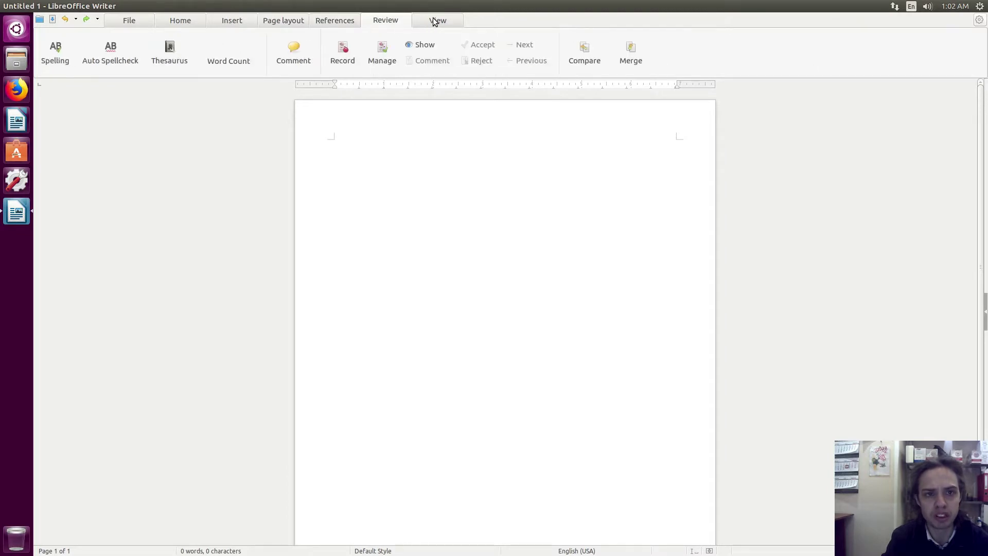
left_click(435, 22)
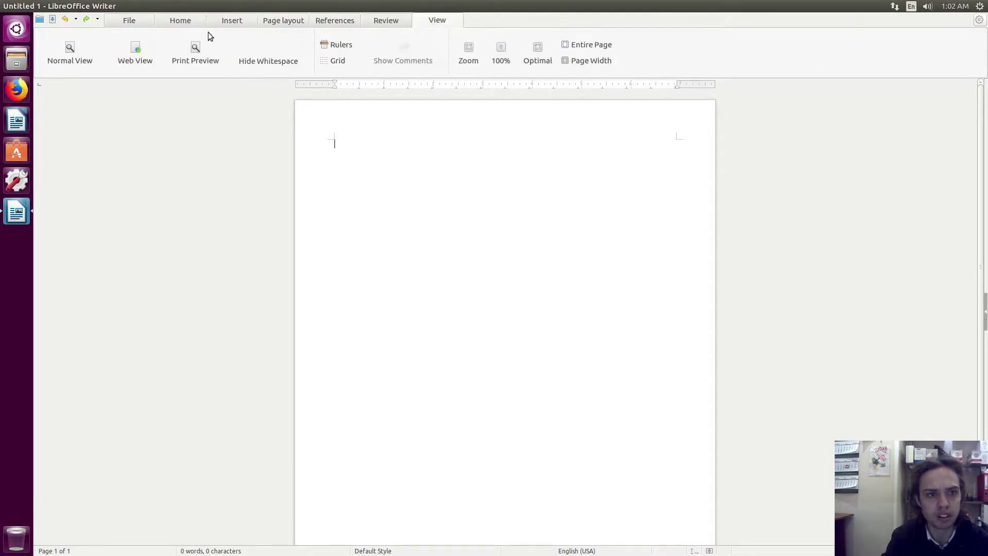
left_click(175, 21)
left_click(137, 20)
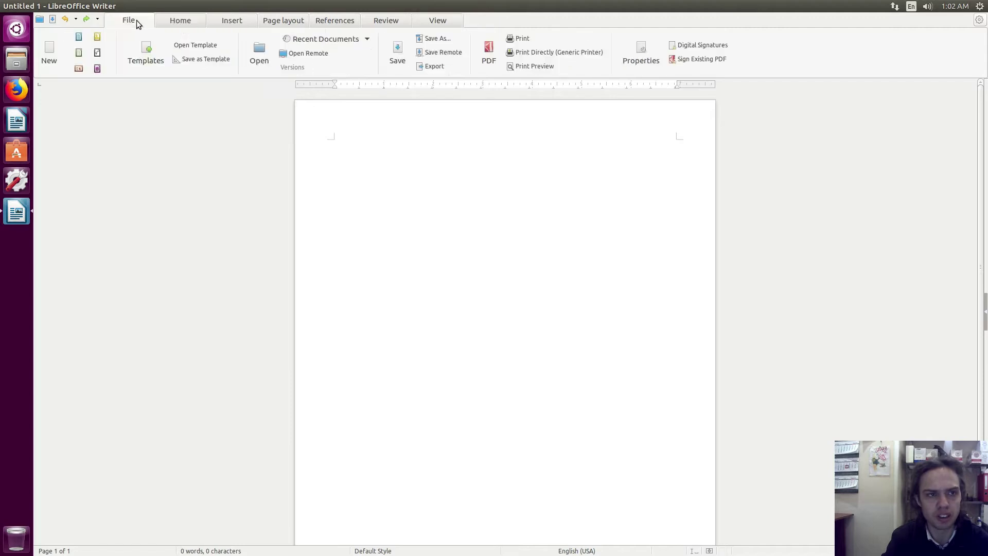
left_click(248, 22)
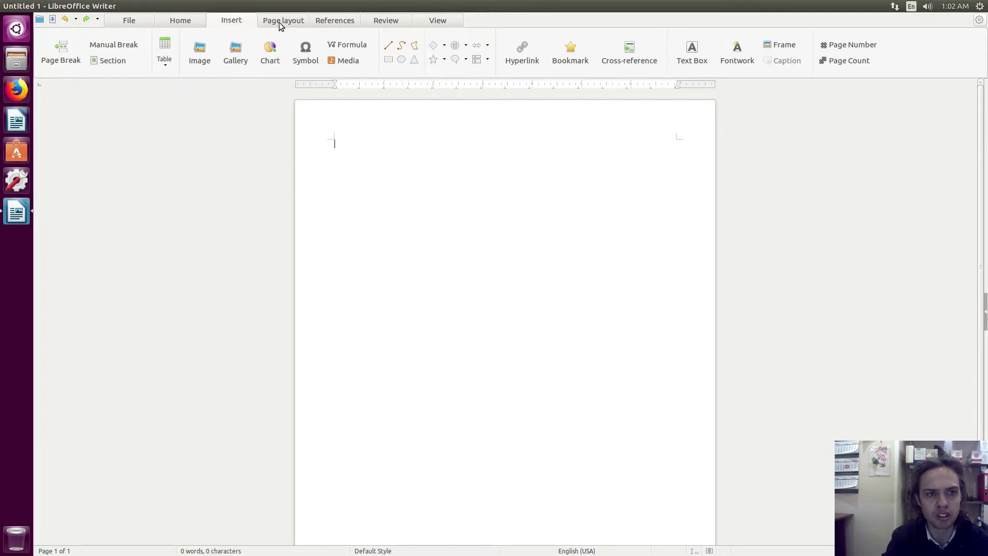
left_click(286, 23)
left_click(345, 21)
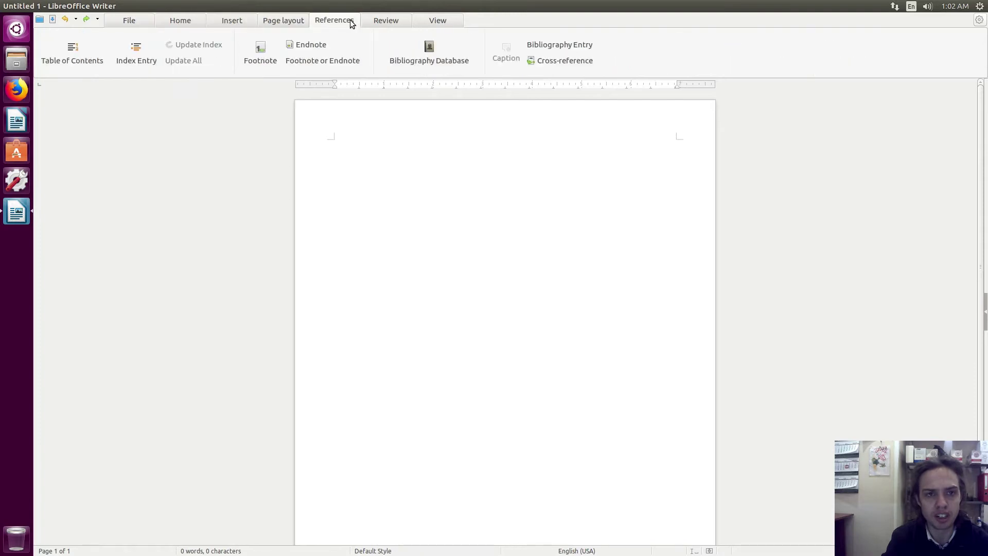
left_click(394, 21)
left_click(434, 22)
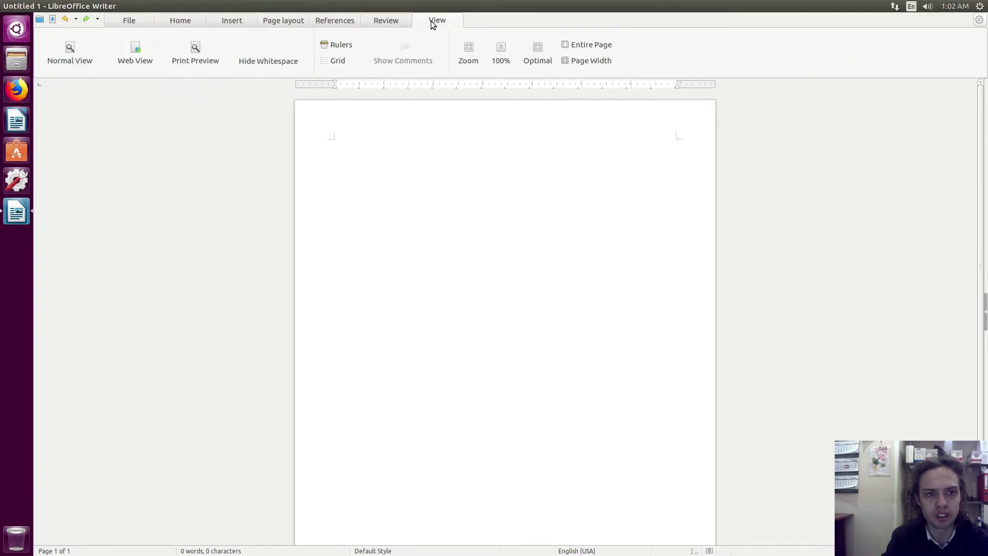
left_click(166, 21)
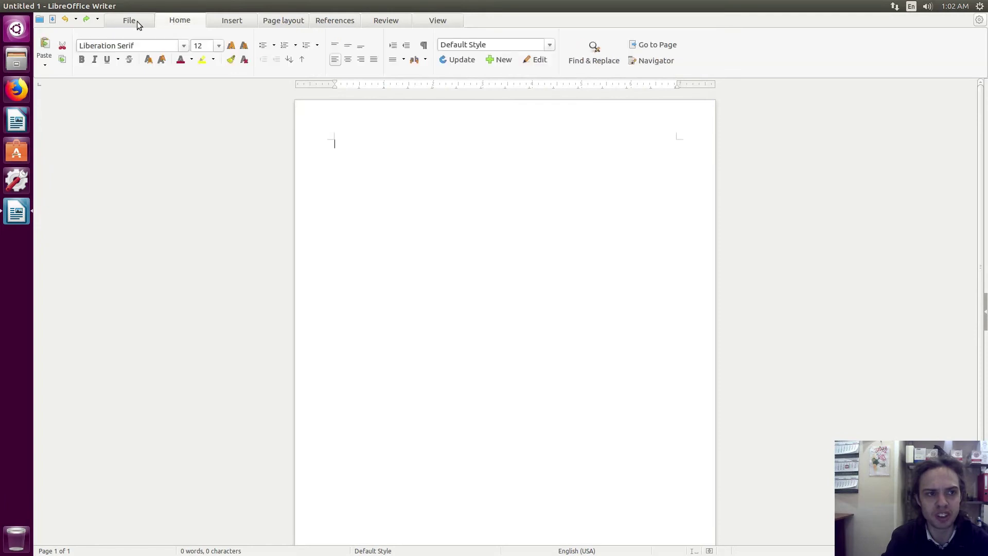